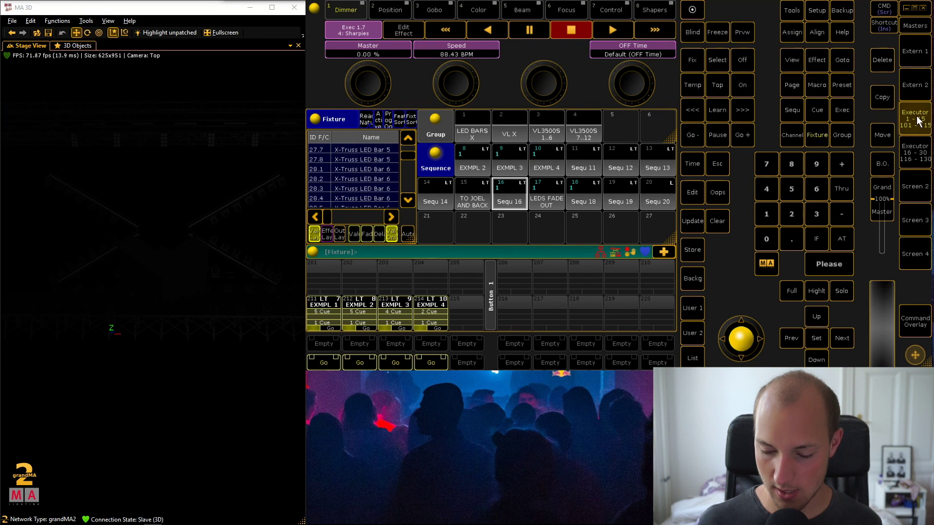
{"action": "left_click", "coordinate": [914, 119]}
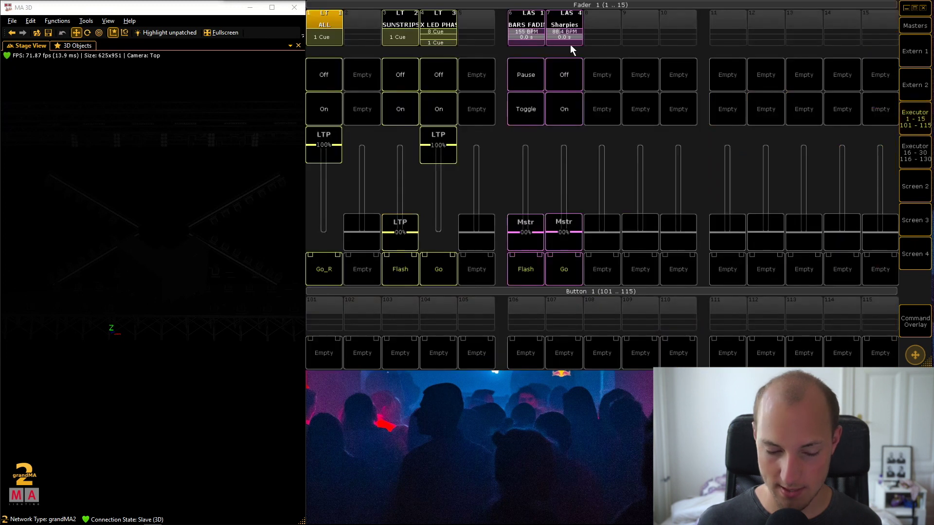
{"action": "left_click", "coordinate": [913, 118]}
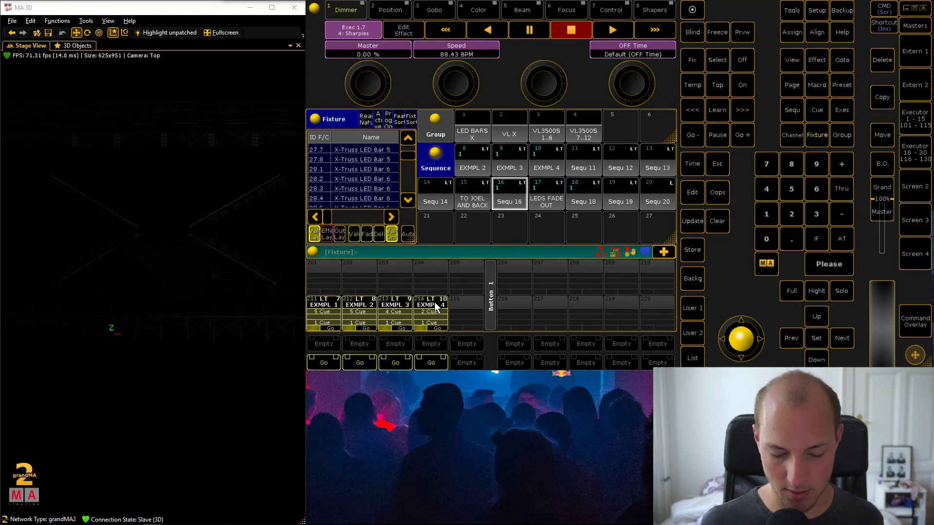
{"action": "left_click", "coordinate": [916, 119]}
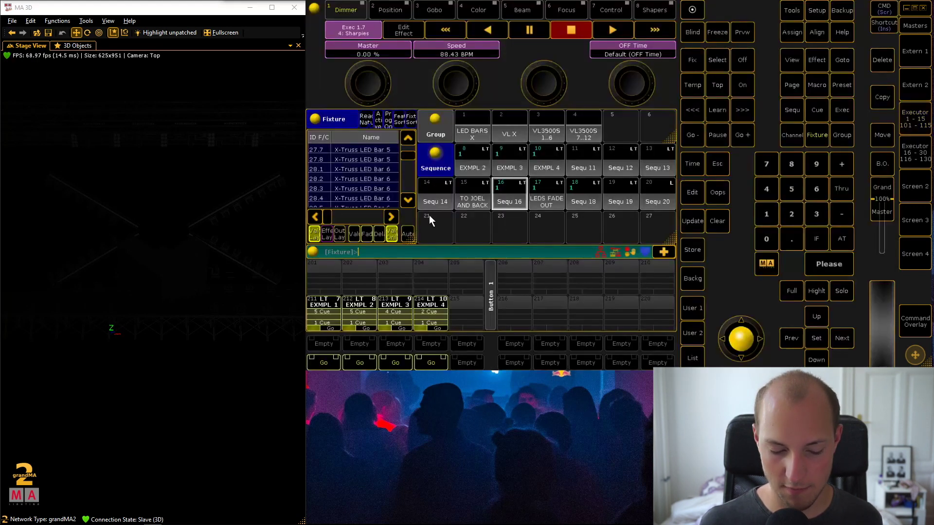
{"action": "left_click", "coordinate": [389, 301]}
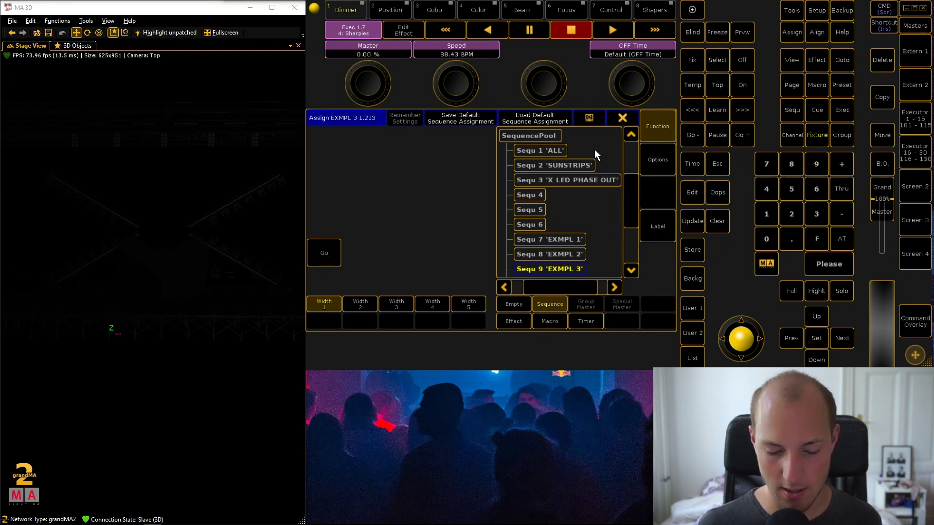
{"action": "left_click", "coordinate": [621, 118]}
Open the assignment options of the X LED PHASE OUT fader executor
{"action": "left_click", "coordinate": [909, 124]}
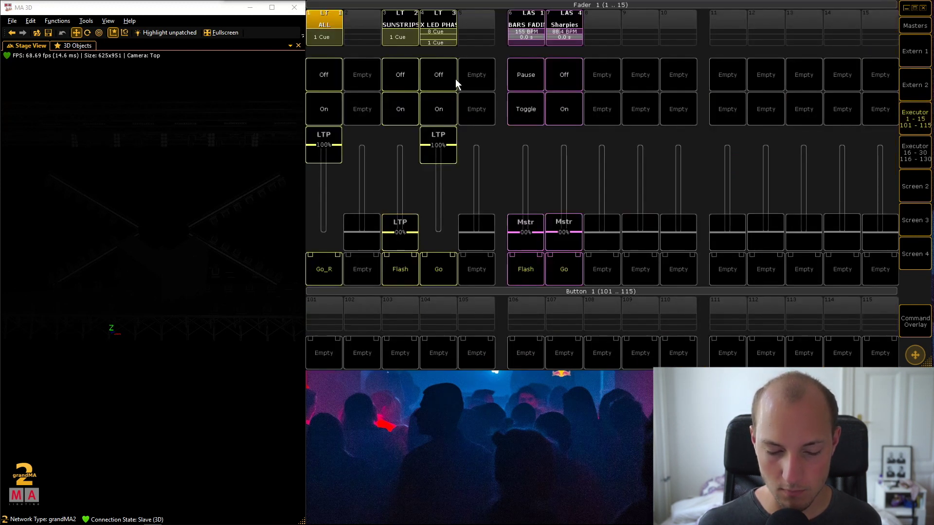
{"action": "left_click", "coordinate": [436, 20]}
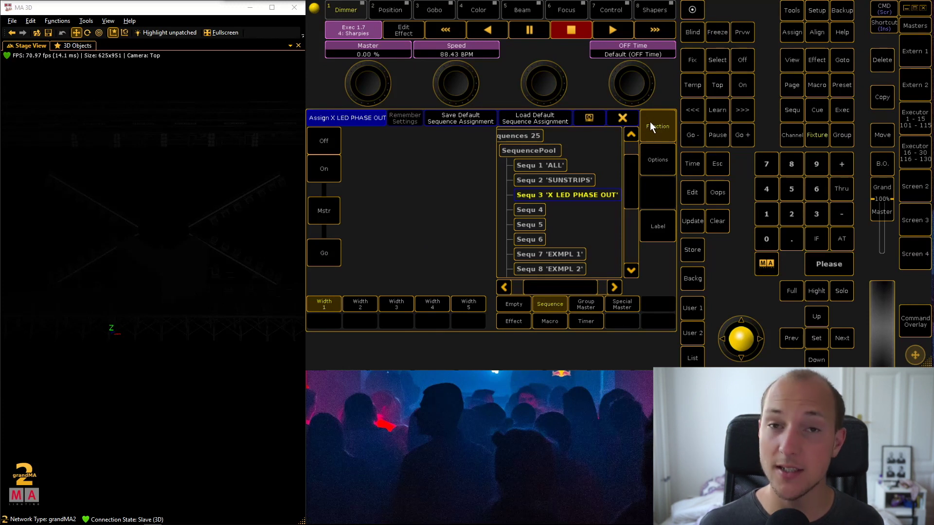
{"action": "left_click", "coordinate": [654, 155]}
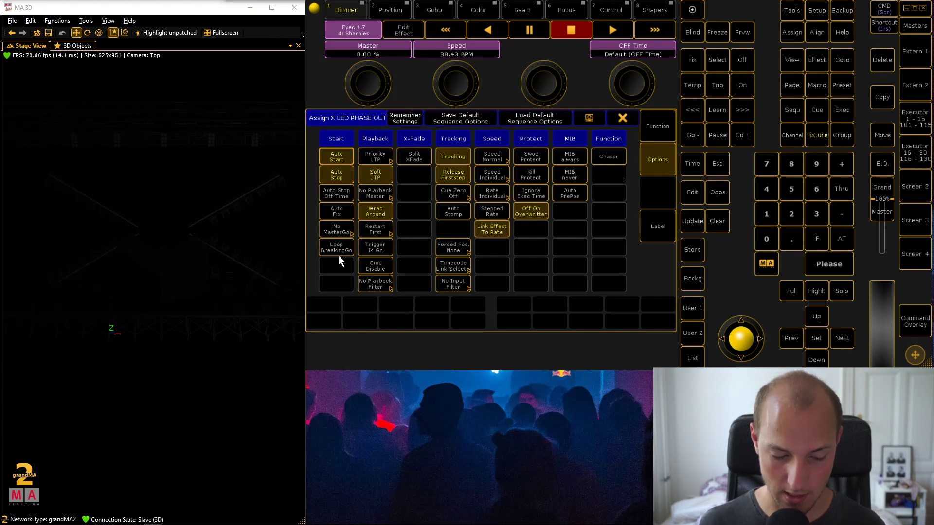
Switch Auto Start off and on again for X LED PHASE OUT, leave Auto Stop enabled and close the options
{"action": "left_click", "coordinate": [337, 159]}
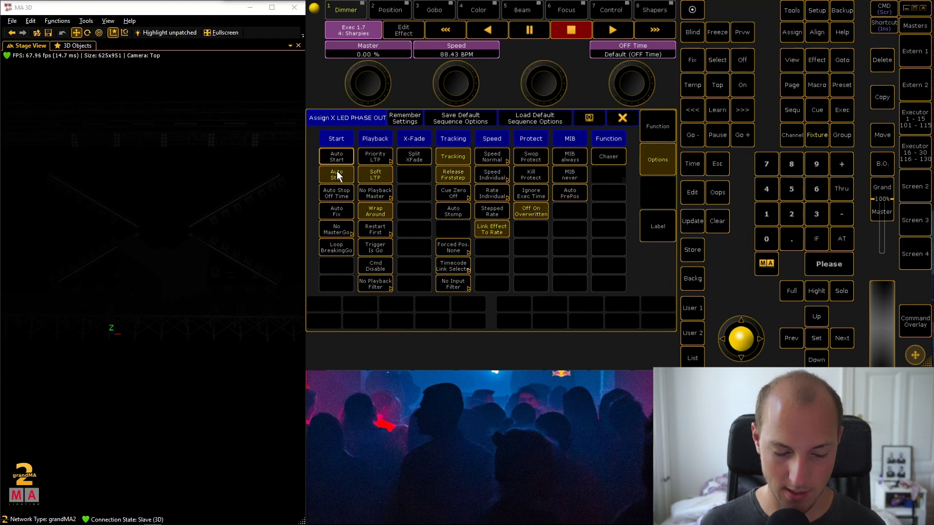
{"action": "left_click", "coordinate": [337, 157]}
{"action": "left_click", "coordinate": [343, 174]}
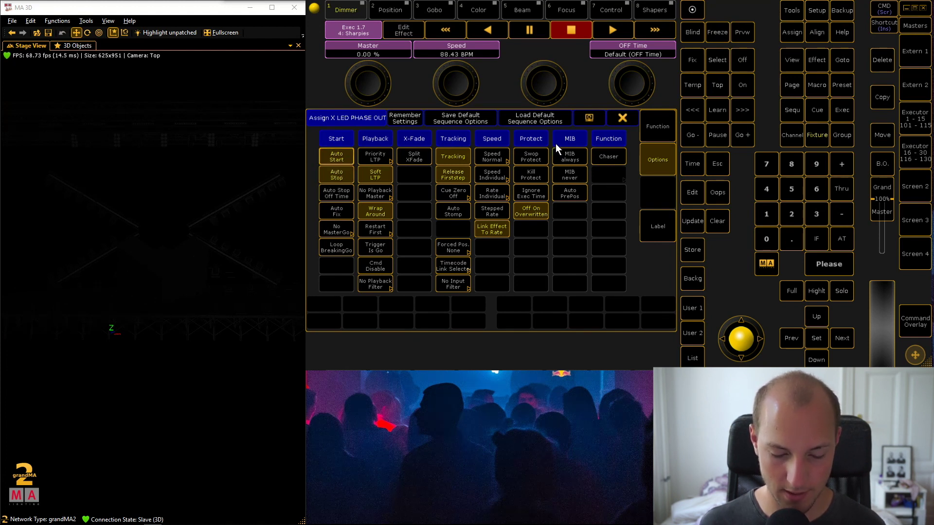
{"action": "left_click", "coordinate": [622, 118]}
Move the X LED PHASE OUT fader to about 93% and check the running playbacks in the Off Menu
{"action": "mouse_move", "coordinate": [443, 143]}
{"action": "left_mouse_down"}
{"action": "mouse_move", "coordinate": [440, 247]}
{"action": "mouse_move", "coordinate": [438, 145]}
{"action": "left_mouse_up"}
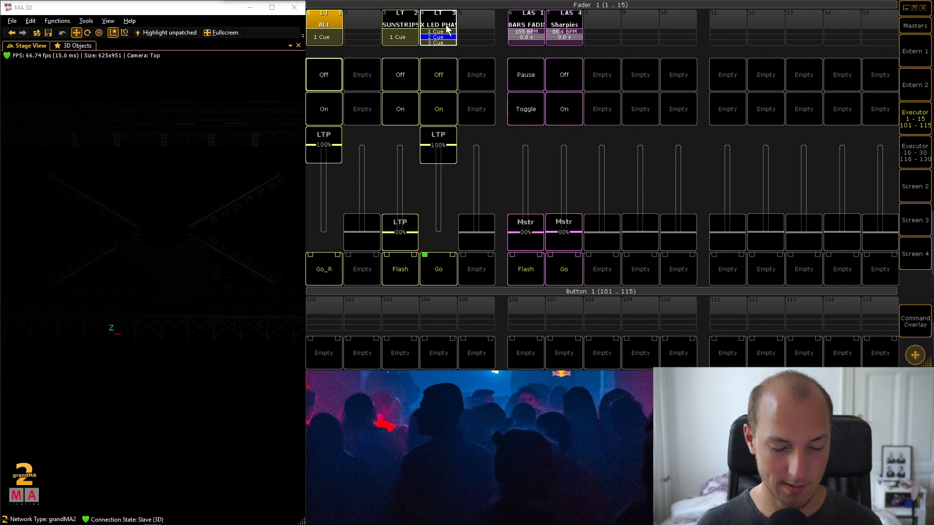
{"action": "left_click_drag", "start_coordinate": [434, 141], "coordinate": [425, 254]}
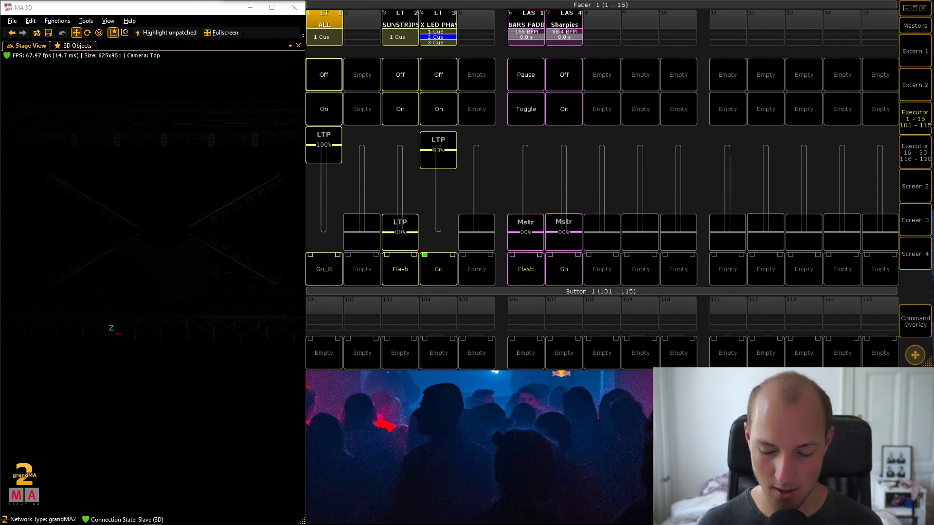
{"action": "left_click", "coordinate": [910, 315]}
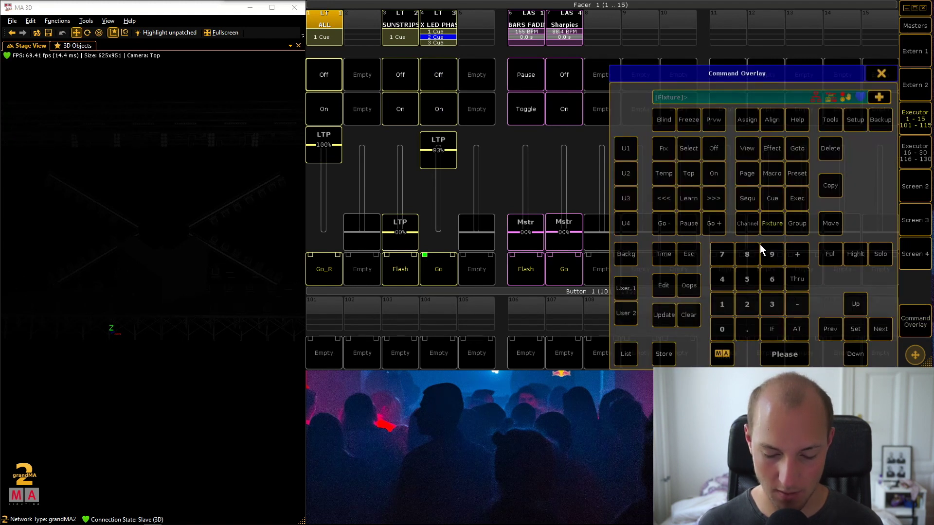
{"action": "left_click", "coordinate": [711, 146]}
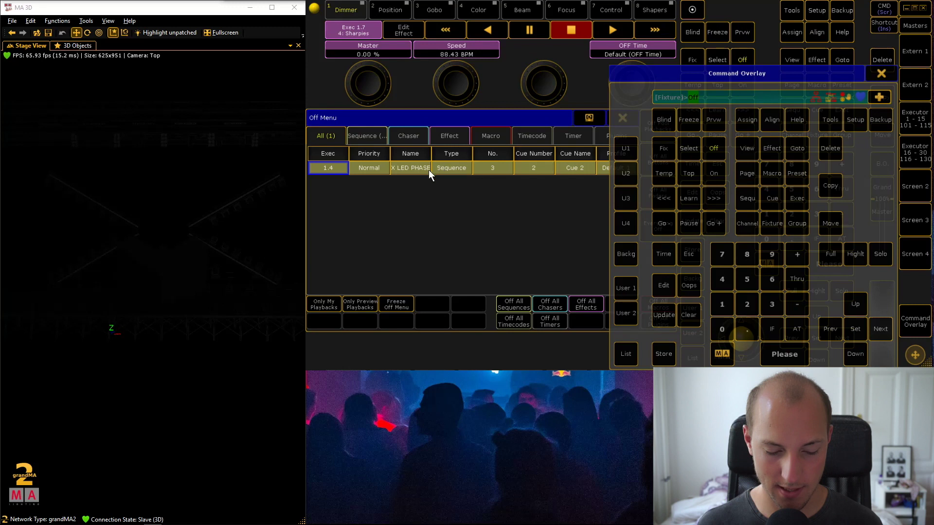
{"action": "left_click", "coordinate": [888, 72]}
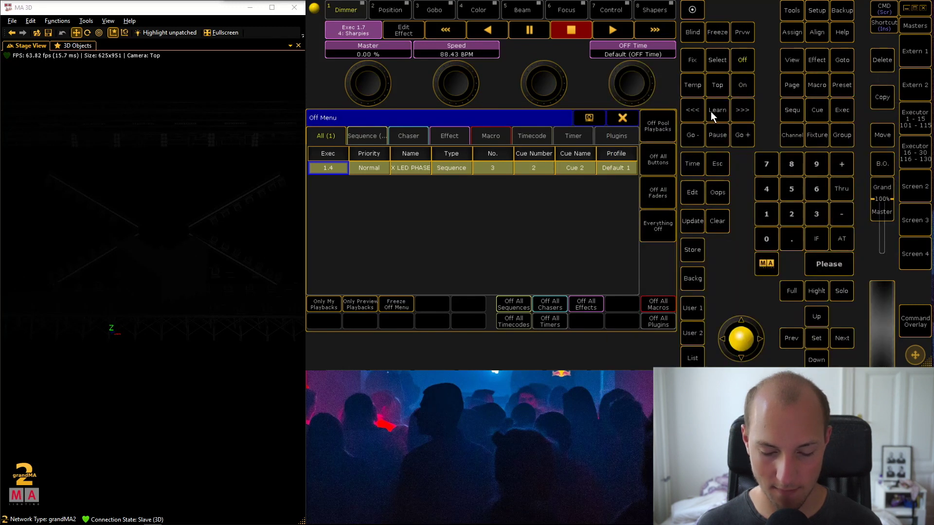
{"action": "left_click", "coordinate": [622, 118]}
Test Auto Start and Auto Stop by moving the X LED PHASE OUT fader and returning it to 0%
{"action": "left_click_drag", "start_coordinate": [449, 158], "coordinate": [445, 234]}
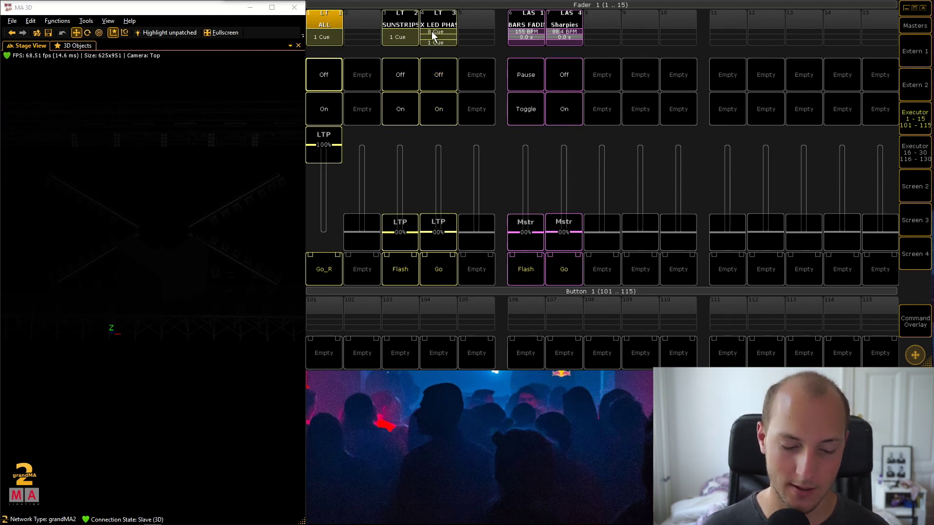
{"action": "left_click_drag", "start_coordinate": [437, 227], "coordinate": [445, 270]}
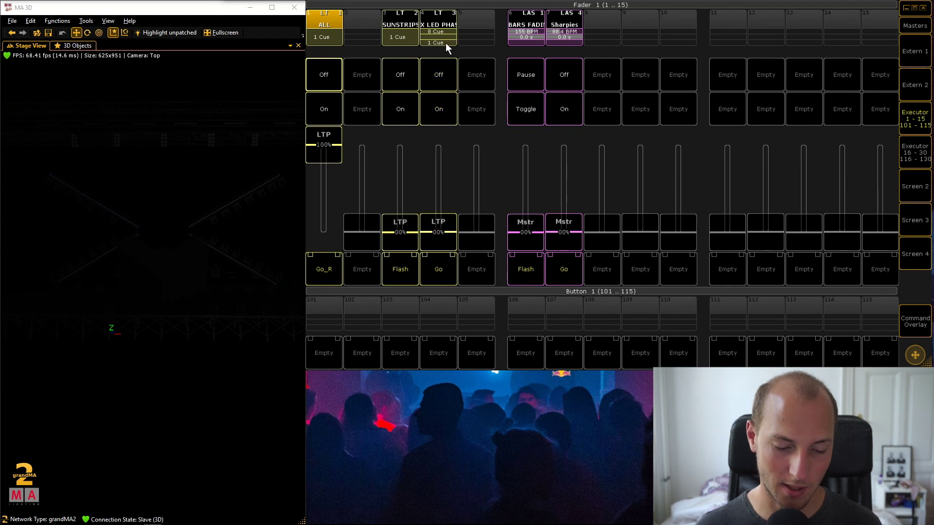
Disable Auto Stop for X LED PHASE OUT, test its fader down to 0%, and enable Auto Stop again
{"action": "left_click", "coordinate": [443, 17]}
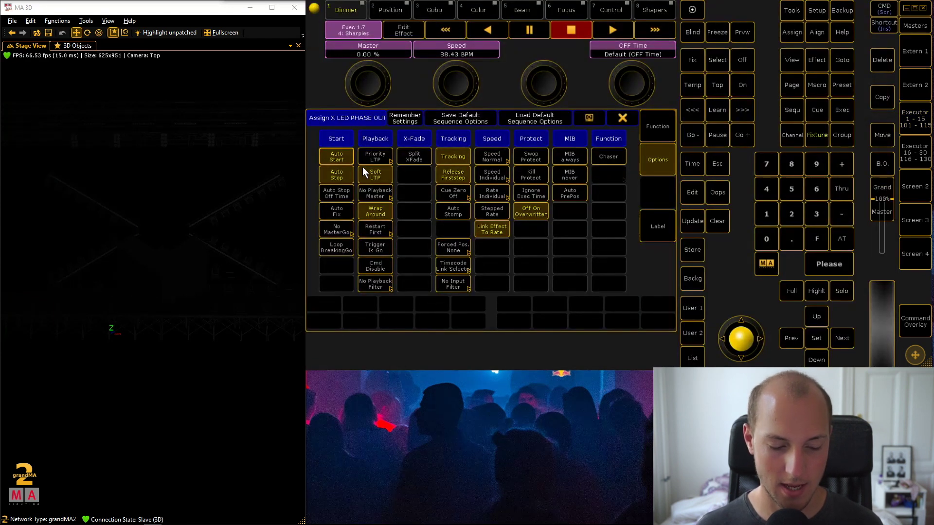
{"action": "left_click", "coordinate": [623, 118]}
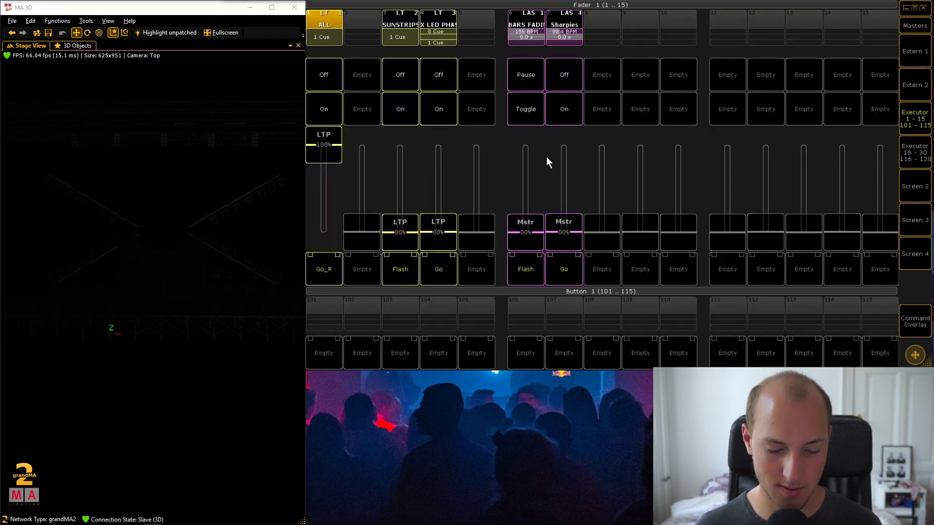
{"action": "left_click_drag", "start_coordinate": [433, 226], "coordinate": [442, 271]}
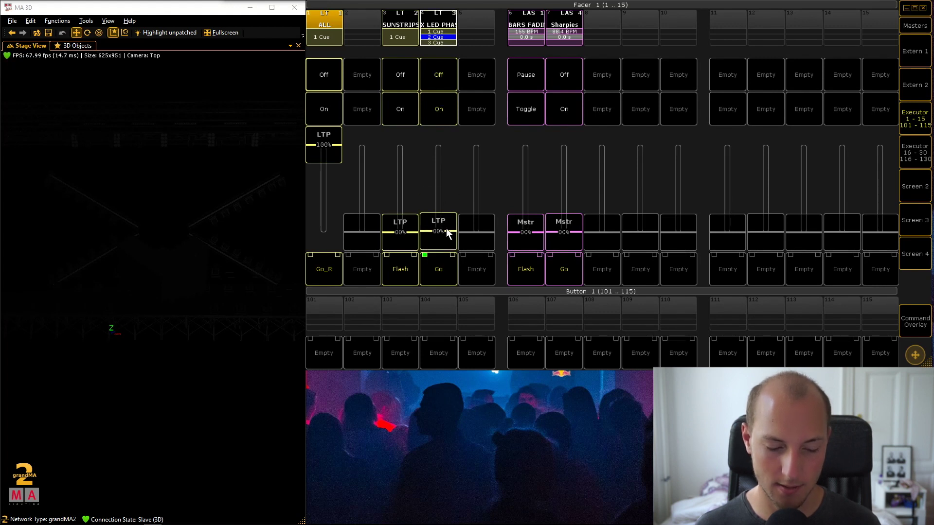
{"action": "left_click", "coordinate": [440, 14]}
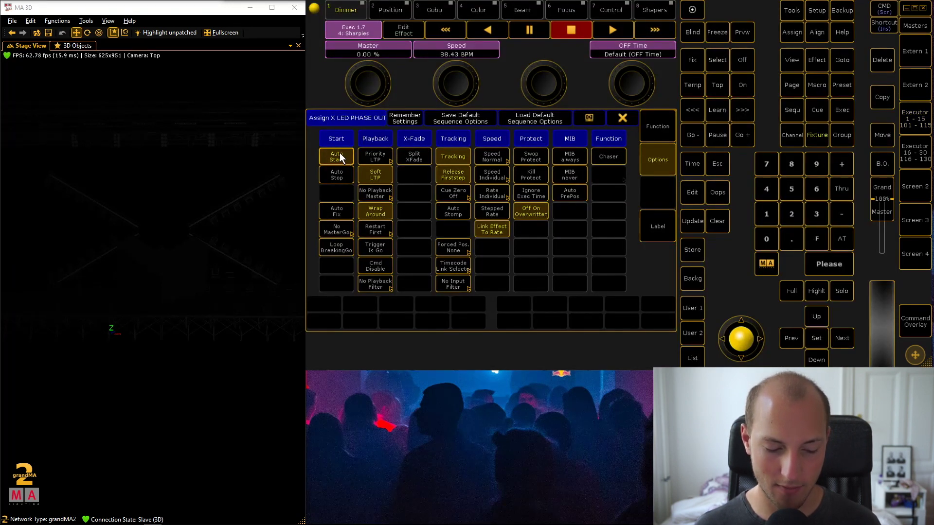
{"action": "left_click", "coordinate": [623, 117]}
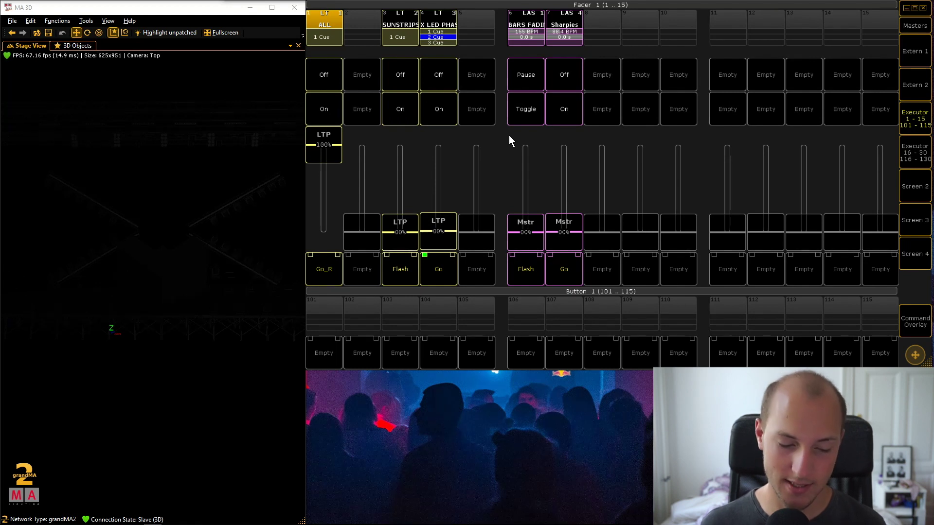
Lower the X LED PHASE OUT fader to 0% and view the executor's cue list
{"action": "left_click_drag", "start_coordinate": [438, 220], "coordinate": [441, 260]}
{"action": "left_click", "coordinate": [439, 38]}
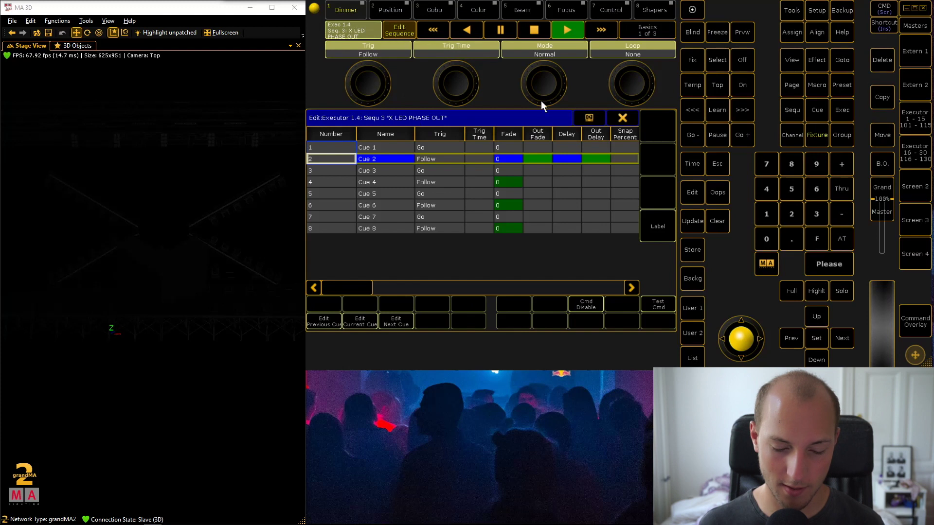
{"action": "left_click", "coordinate": [622, 119]}
Enable Auto Stop Off Time for X LED PHASE OUT and set its OFF Time to 2 seconds
{"action": "left_click", "coordinate": [443, 15]}
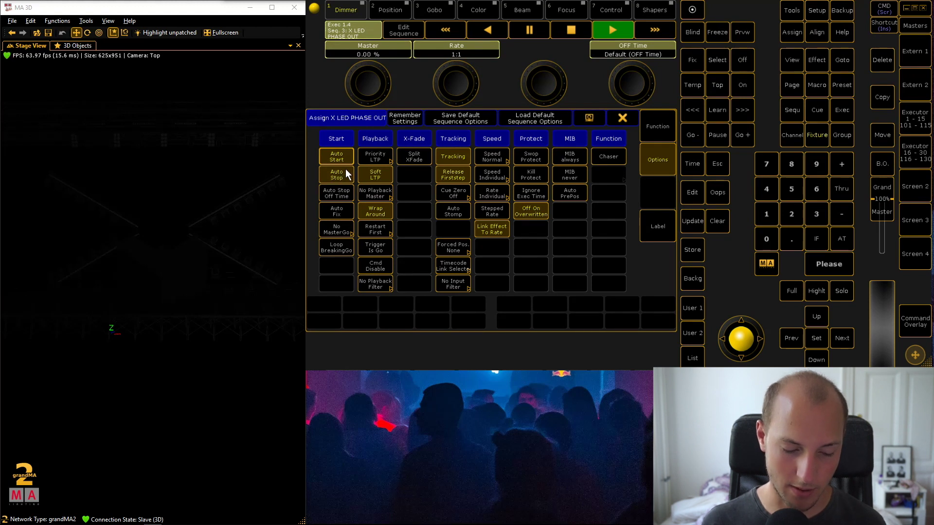
{"action": "left_click", "coordinate": [343, 197]}
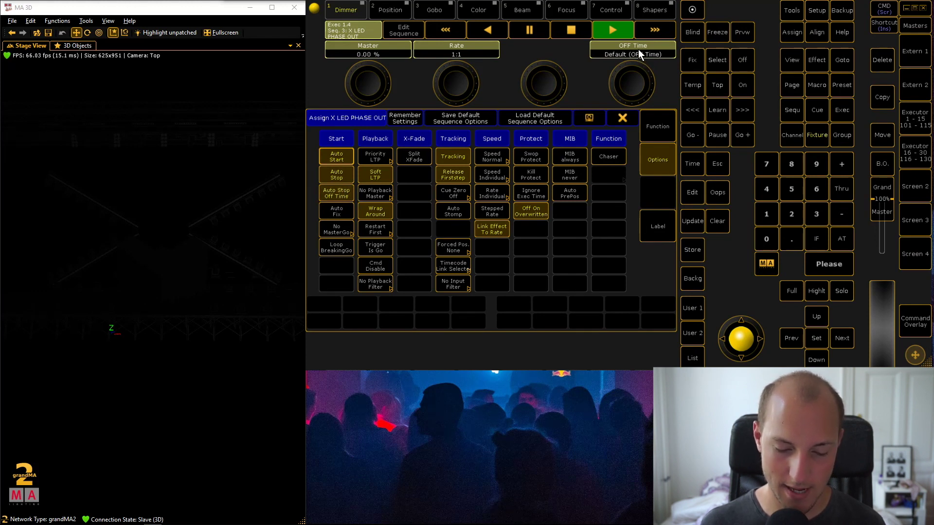
{"action": "left_click", "coordinate": [623, 53]}
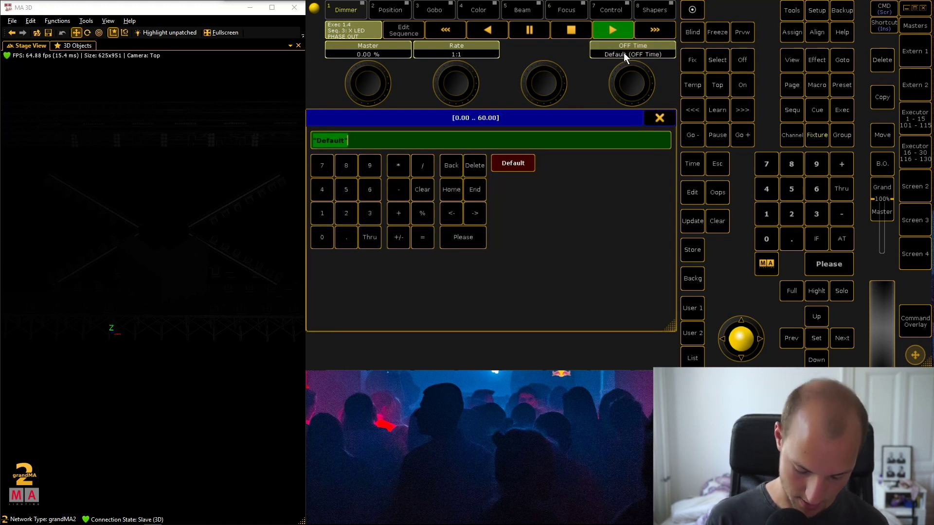
{"action": "type", "text": "0"}
{"action": "key", "text": "Return"}
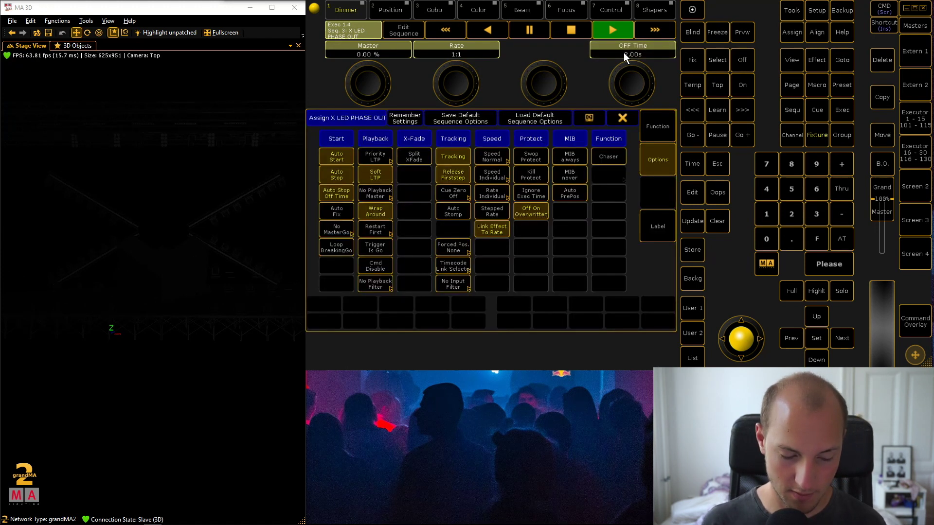
{"action": "left_click", "coordinate": [621, 120]}
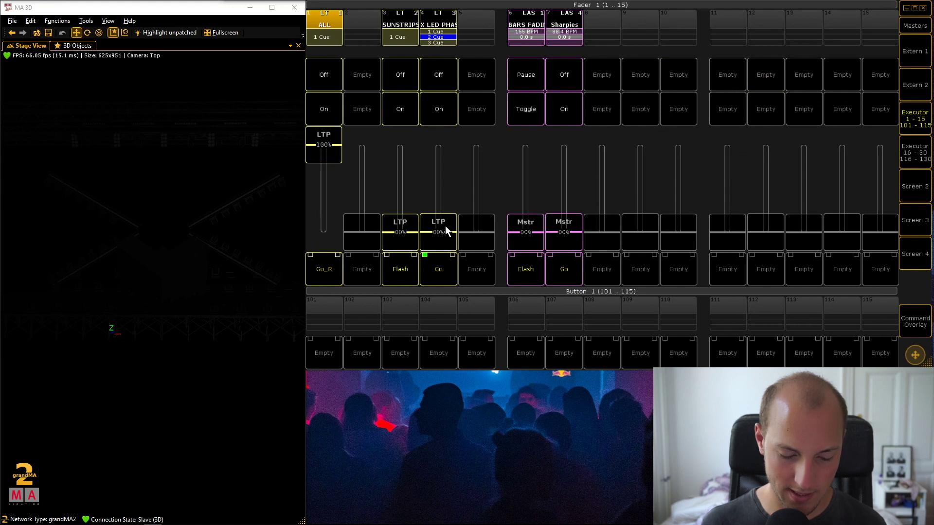
Run the X LED PHASE OUT cues with Go and its fader to test the timed auto stop
{"action": "left_click", "coordinate": [442, 267]}
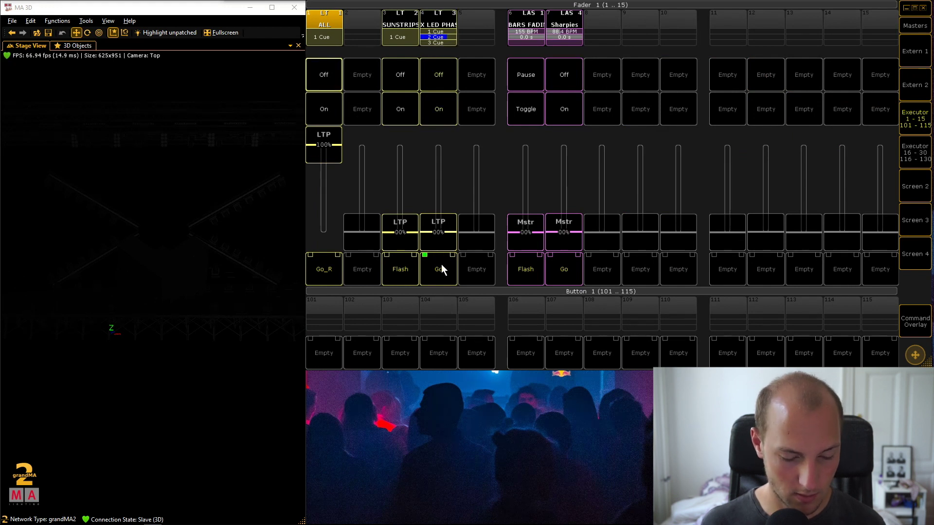
{"action": "left_click", "coordinate": [439, 275]}
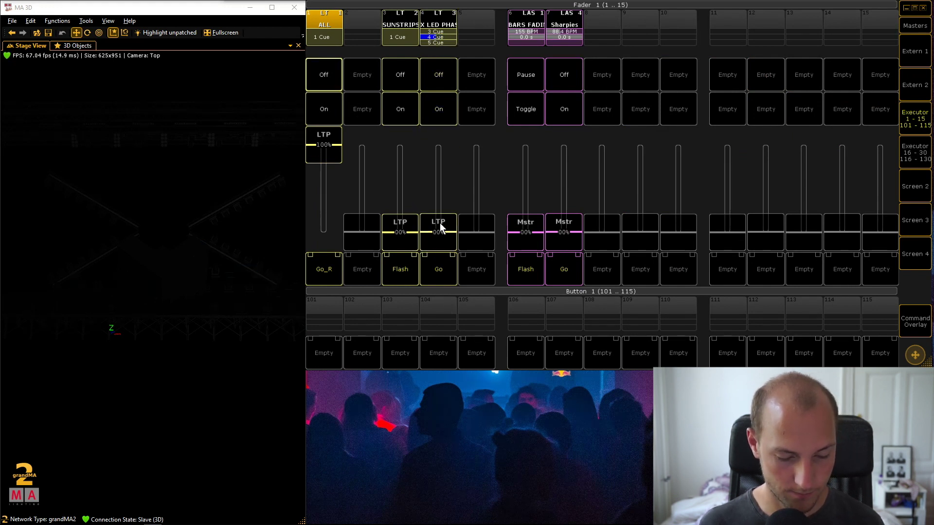
{"action": "left_click", "coordinate": [440, 269]}
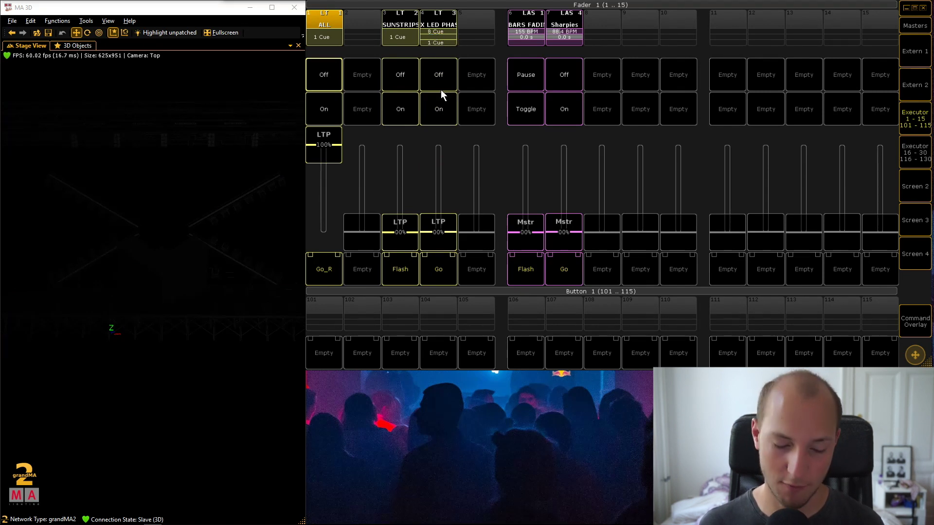
Enable Auto Fix in the options of the X LED PHASE OUT executor
{"action": "left_click", "coordinate": [443, 20]}
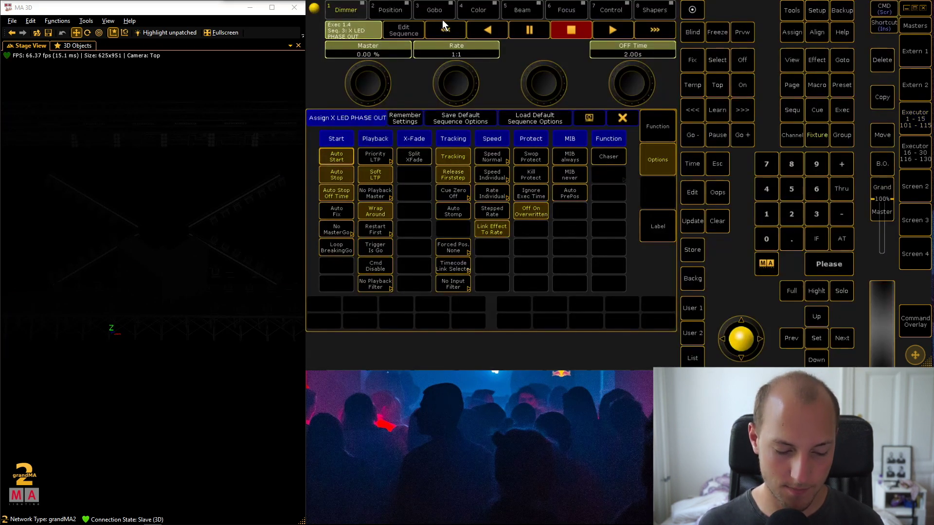
{"action": "left_click", "coordinate": [344, 207]}
{"action": "left_click", "coordinate": [623, 118]}
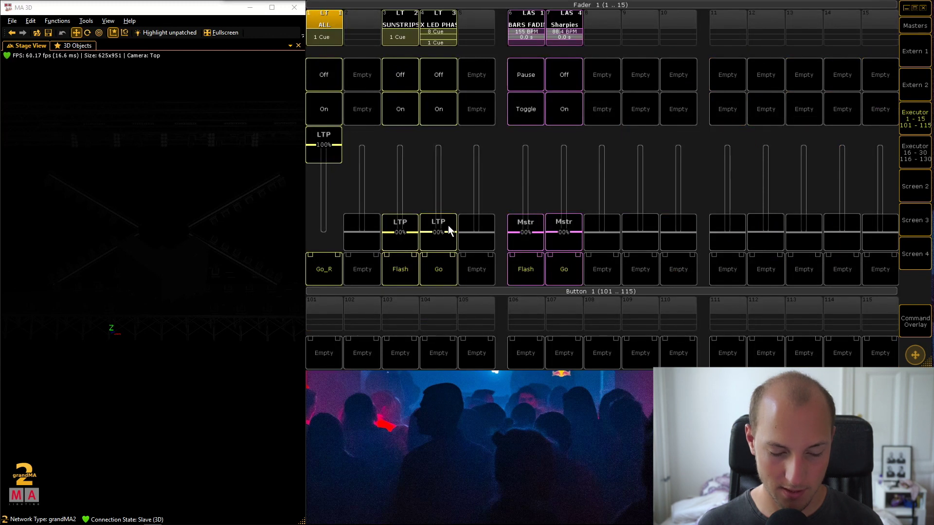
Raise the X LED PHASE OUT fader to about 76% and switch the fader page forward and back to test Auto Fix
{"action": "left_click_drag", "start_coordinate": [440, 228], "coordinate": [438, 157]}
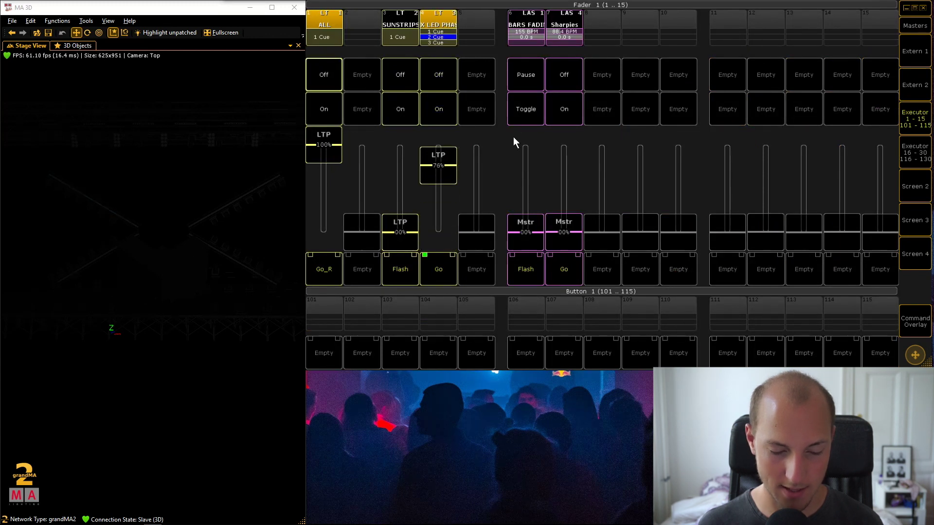
{"action": "left_click", "coordinate": [903, 27]}
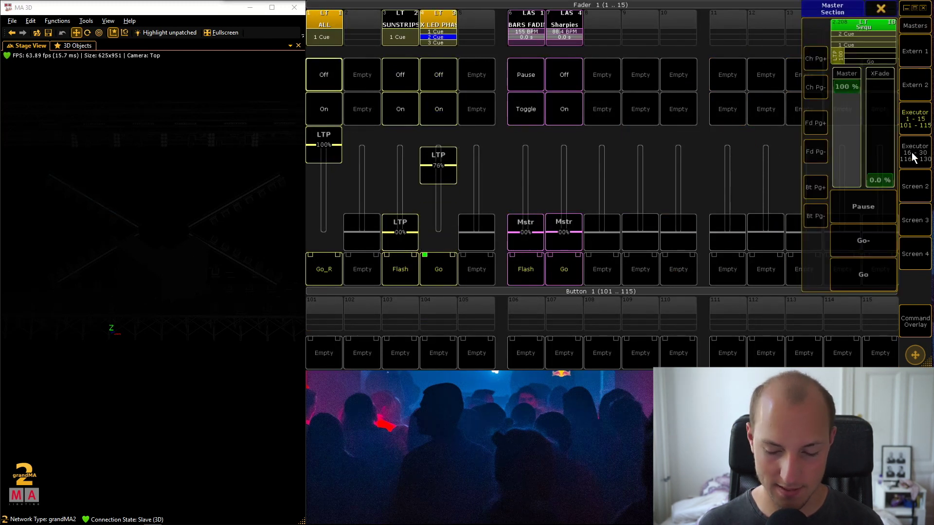
{"action": "left_click", "coordinate": [815, 124]}
{"action": "left_click", "coordinate": [816, 151]}
{"action": "left_click", "coordinate": [816, 151]}
{"action": "left_click", "coordinate": [817, 151]}
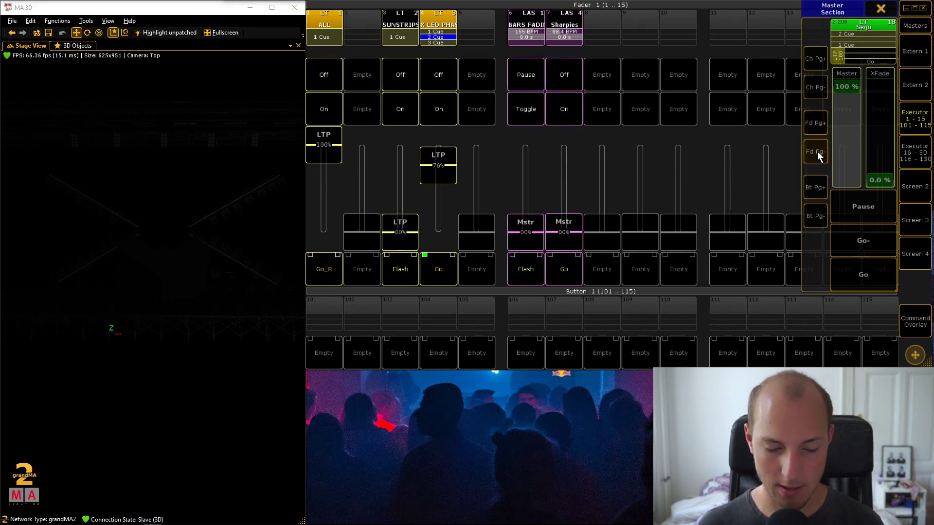
Switch the fader page forward and back to recheck Auto Fix, and lower the X LED PHASE OUT fader to 0%
{"action": "left_click", "coordinate": [819, 122]}
{"action": "left_click", "coordinate": [819, 121]}
{"action": "left_click", "coordinate": [814, 152]}
{"action": "left_click", "coordinate": [813, 152]}
{"action": "left_click", "coordinate": [814, 152]}
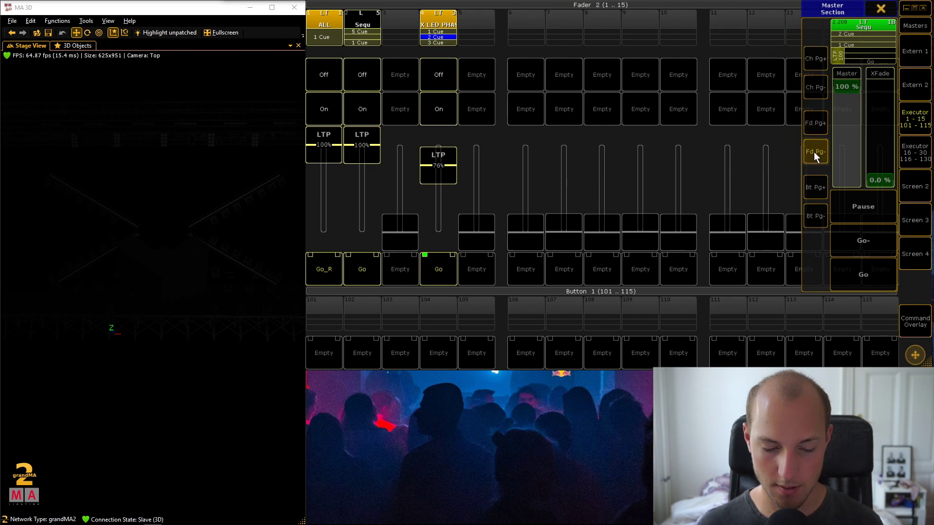
{"action": "left_click", "coordinate": [813, 151]}
{"action": "left_click_drag", "start_coordinate": [445, 164], "coordinate": [430, 246]}
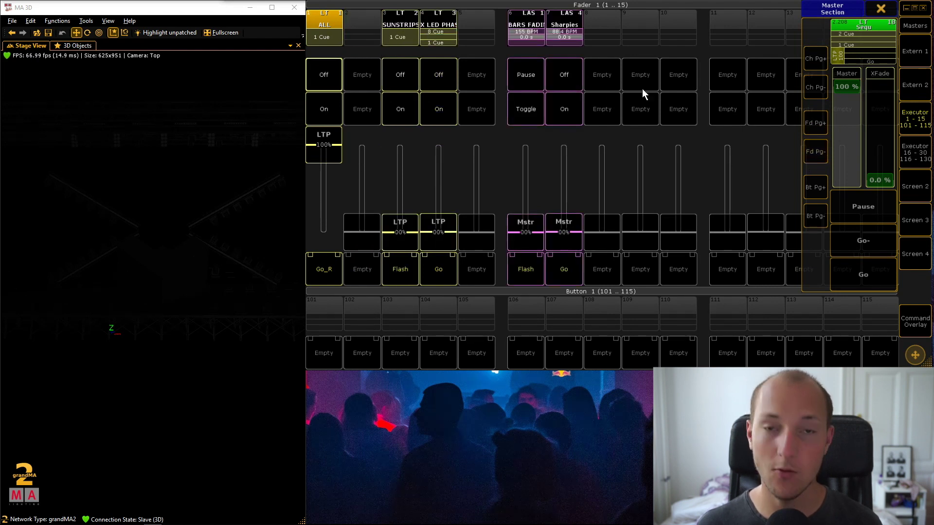
{"action": "left_click", "coordinate": [882, 9]}
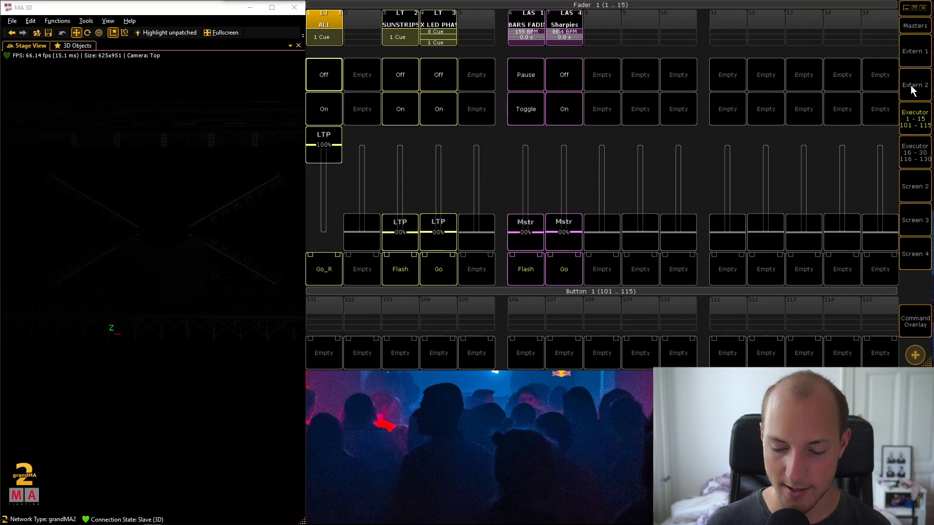
Examine the playback priority choices in the X LED PHASE OUT executor options without changing the priority
{"action": "left_click", "coordinate": [441, 25]}
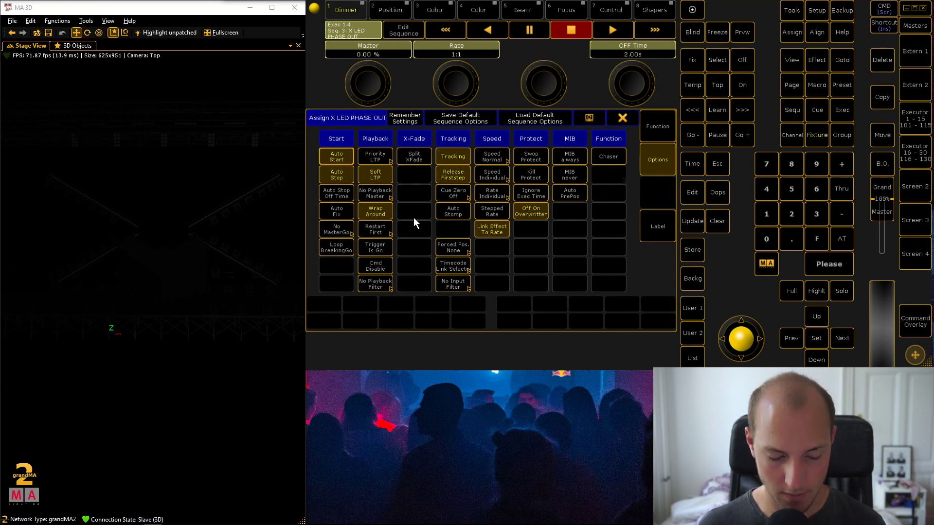
{"action": "left_click", "coordinate": [386, 163]}
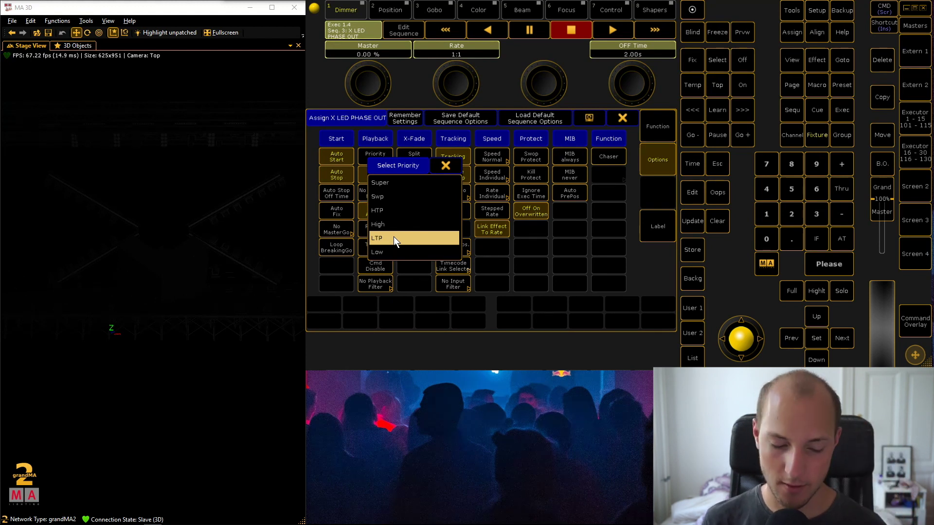
{"action": "left_click", "coordinate": [455, 165]}
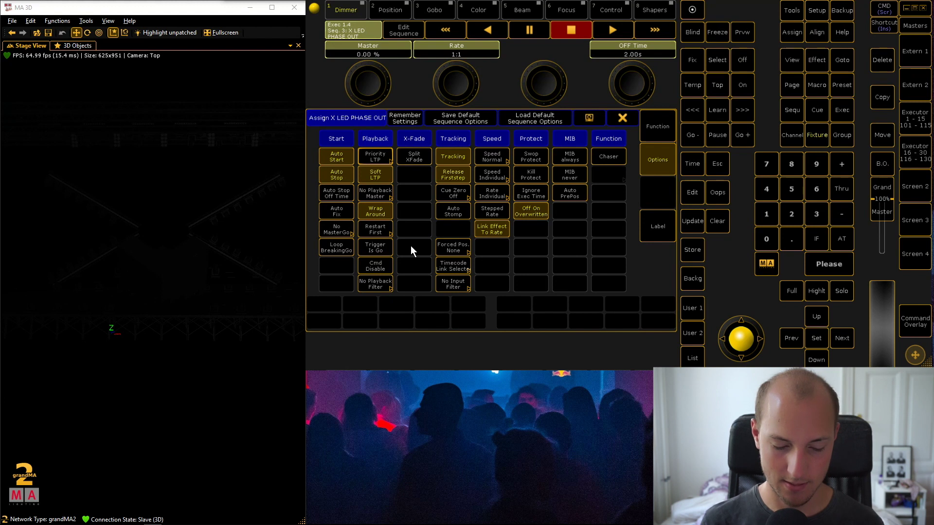
Disable Off On Overwritten for X LED PHASE OUT and raise the X LED PHASE OUT and SUNSTRIPS faders to test it
{"action": "left_click", "coordinate": [539, 212]}
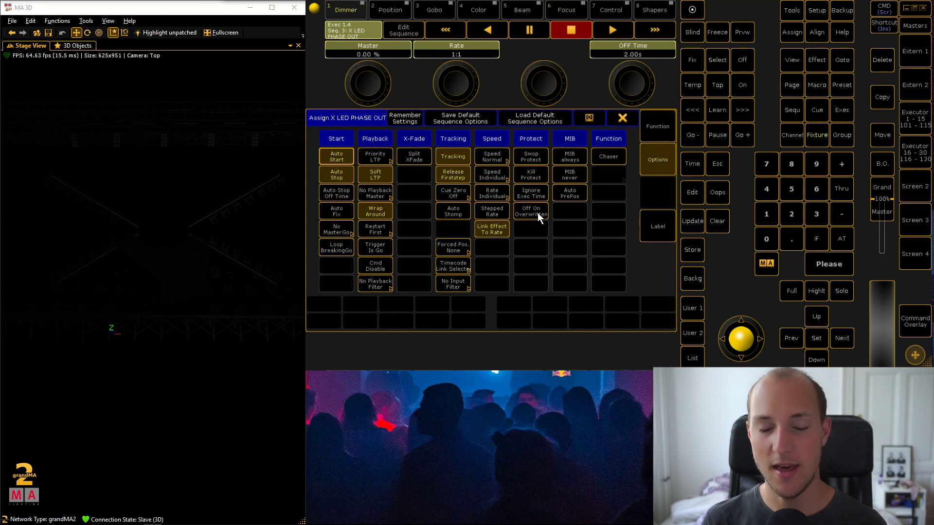
{"action": "left_click", "coordinate": [630, 116]}
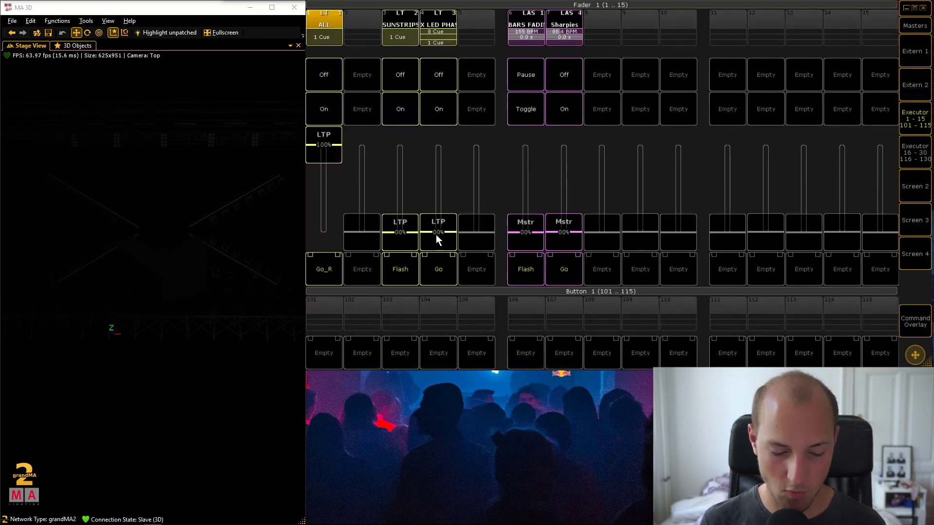
{"action": "left_click_drag", "start_coordinate": [436, 234], "coordinate": [439, 145]}
{"action": "left_click_drag", "start_coordinate": [411, 237], "coordinate": [418, 126]}
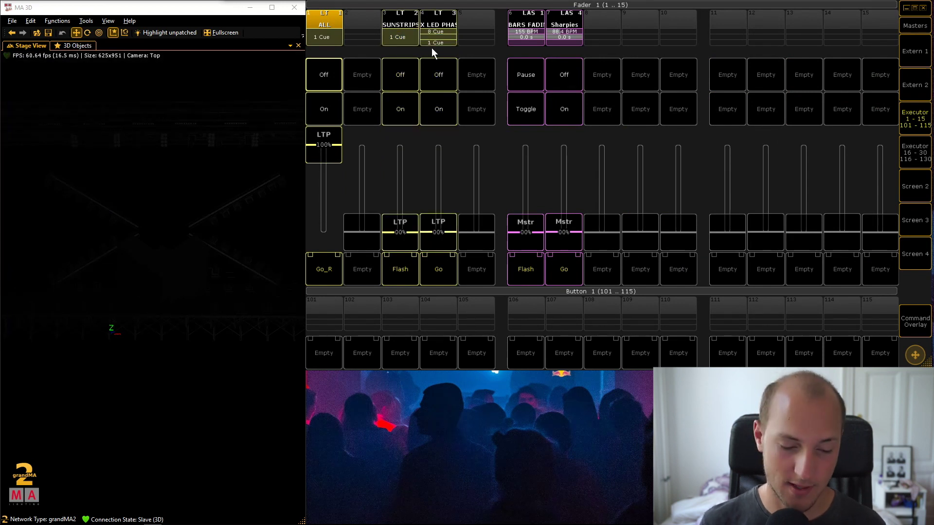
Review the X LED PHASE OUT executor options, including the choices for saving and loading default sequence options
{"action": "left_click", "coordinate": [431, 23]}
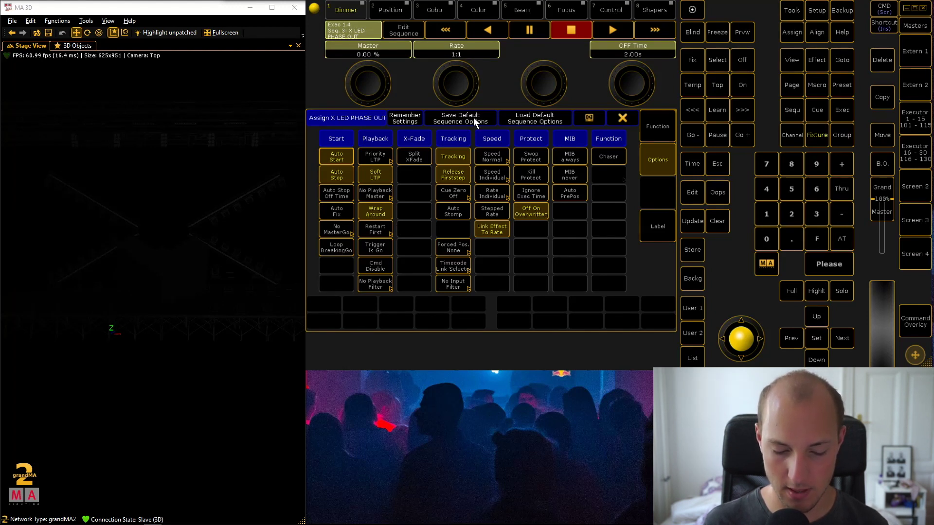
{"action": "left_click", "coordinate": [630, 113]}
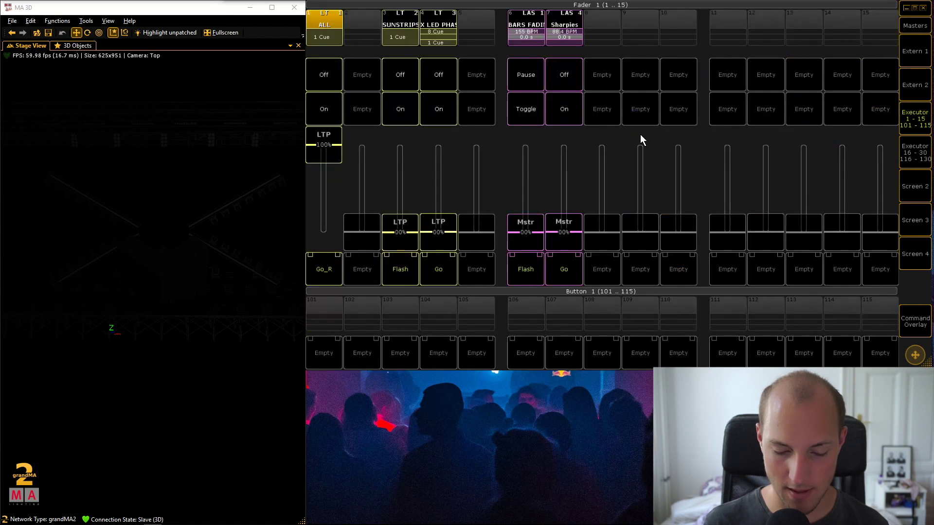
Assign Sequence 7 'EXMPL 1' to the empty executor 8 on fader page 1
{"action": "left_click", "coordinate": [606, 27]}
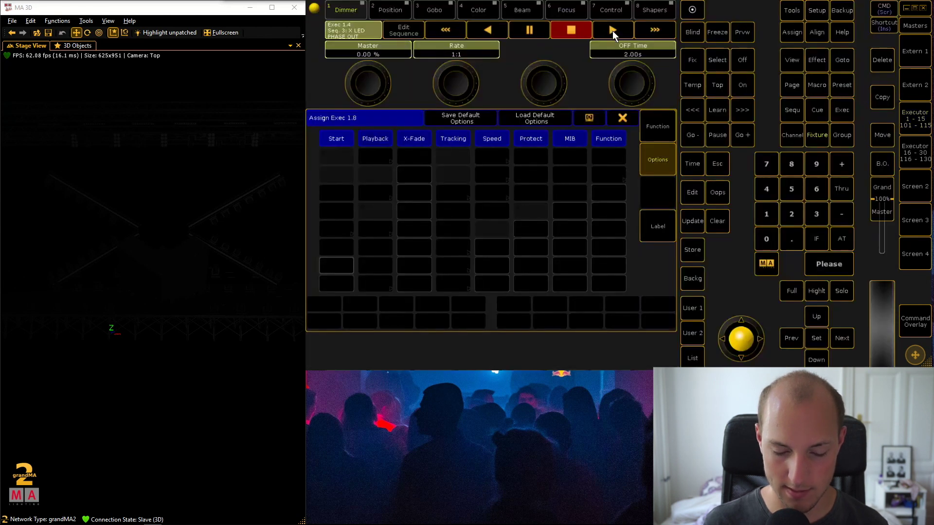
{"action": "left_click", "coordinate": [664, 122]}
{"action": "left_click", "coordinate": [545, 299]}
{"action": "left_click", "coordinate": [561, 255]}
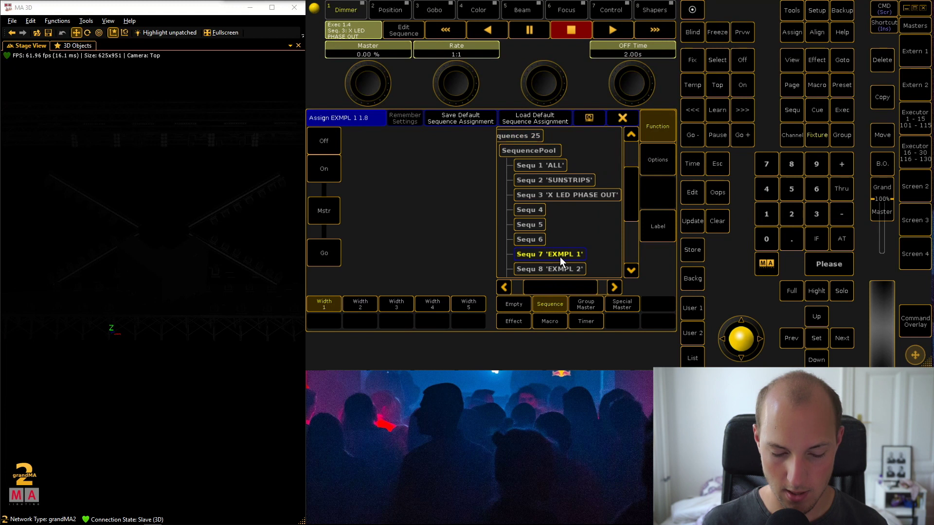
Switch off the enabled options of EXMPL 1, including Tracking and Auto Stop, and restore them by loading the default sequence options
{"action": "left_click", "coordinate": [657, 161]}
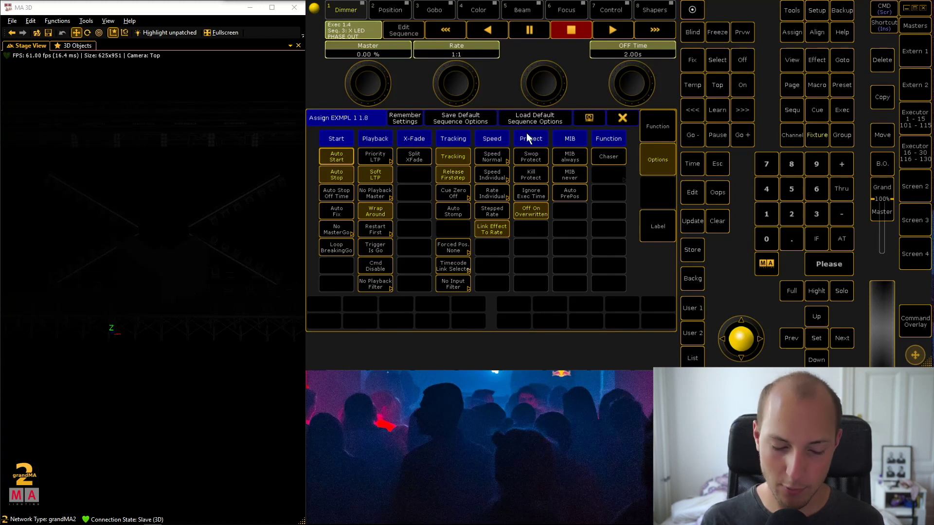
{"action": "left_click", "coordinate": [453, 158]}
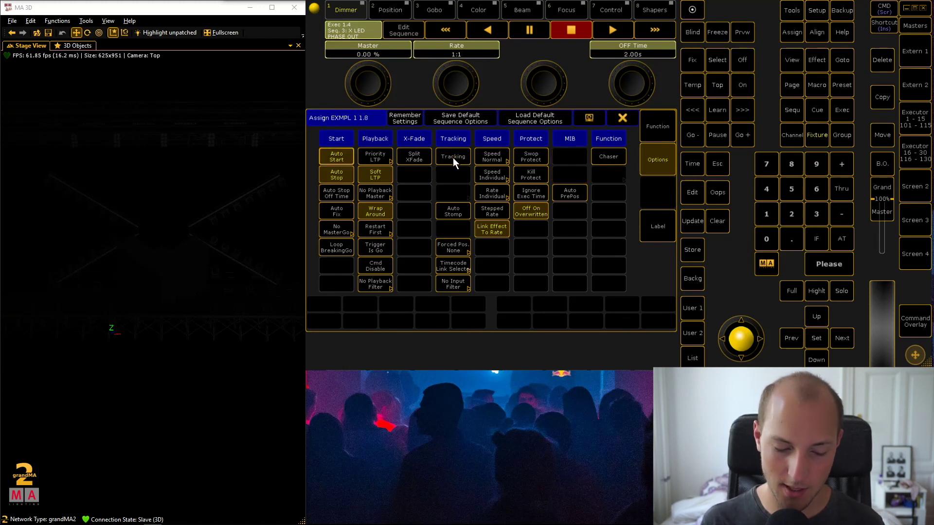
{"action": "left_click", "coordinate": [330, 173]}
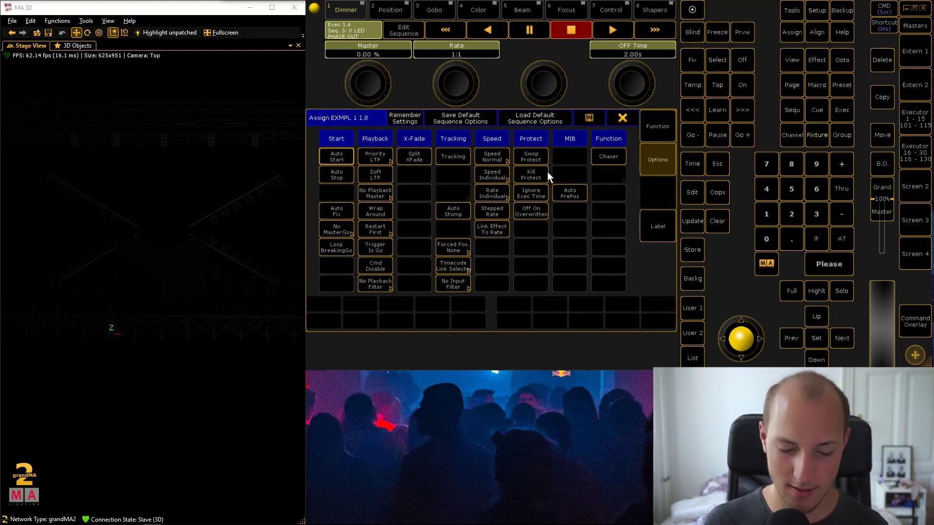
{"action": "left_click", "coordinate": [543, 119]}
{"action": "left_click", "coordinate": [624, 119]}
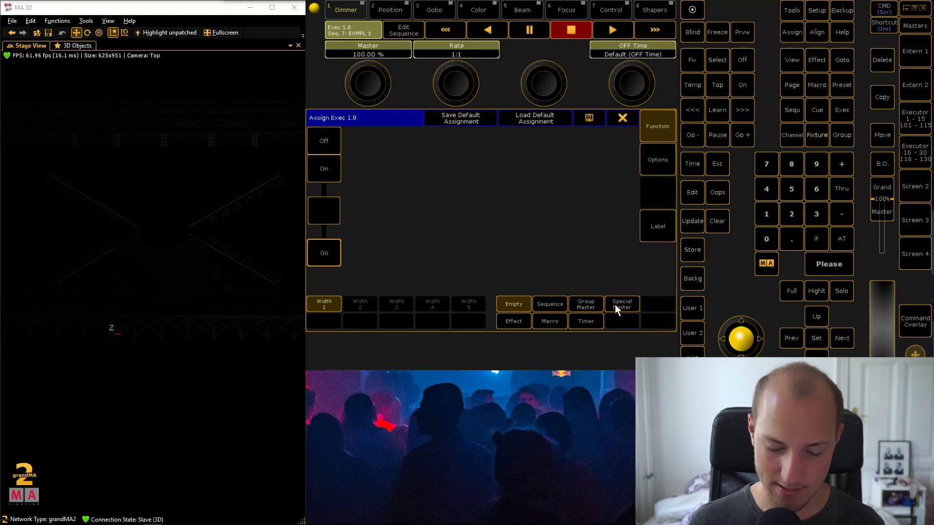
Assign Group 1 'LED BARS X' as a group master to executor 9 on fader page 1
{"action": "left_click", "coordinate": [587, 307]}
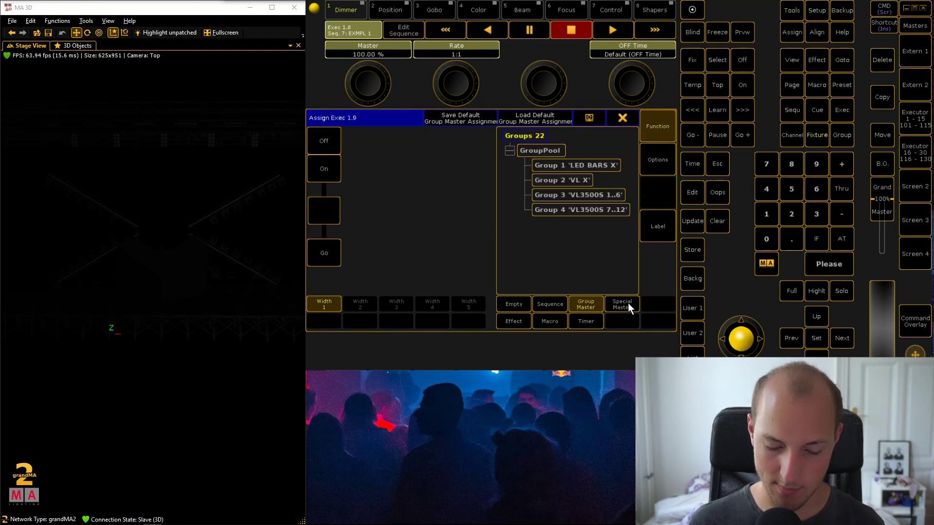
{"action": "left_click", "coordinate": [628, 304]}
{"action": "left_click", "coordinate": [584, 303]}
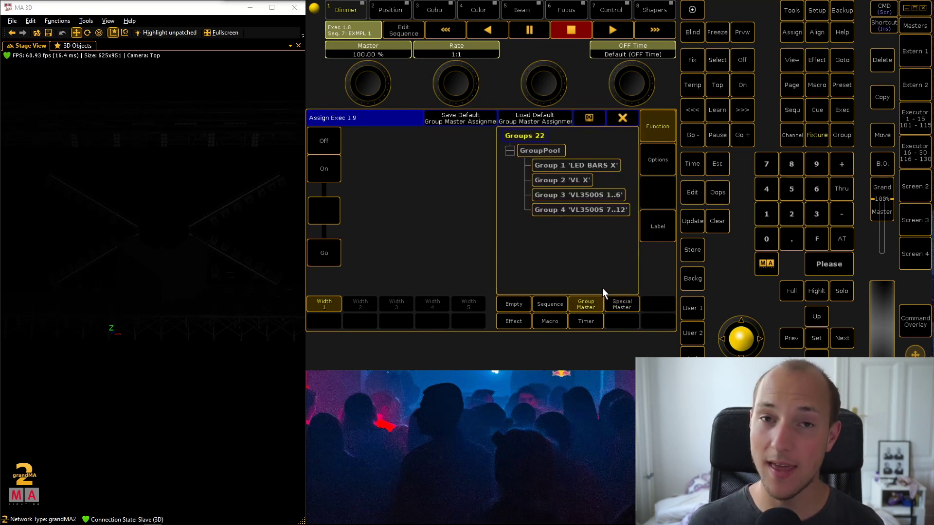
{"action": "left_click", "coordinate": [601, 165]}
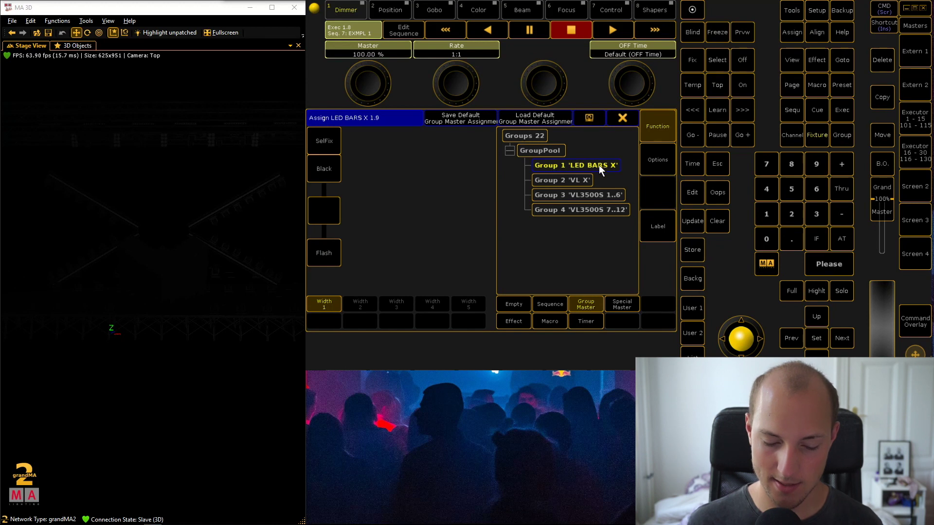
{"action": "left_click", "coordinate": [625, 121]}
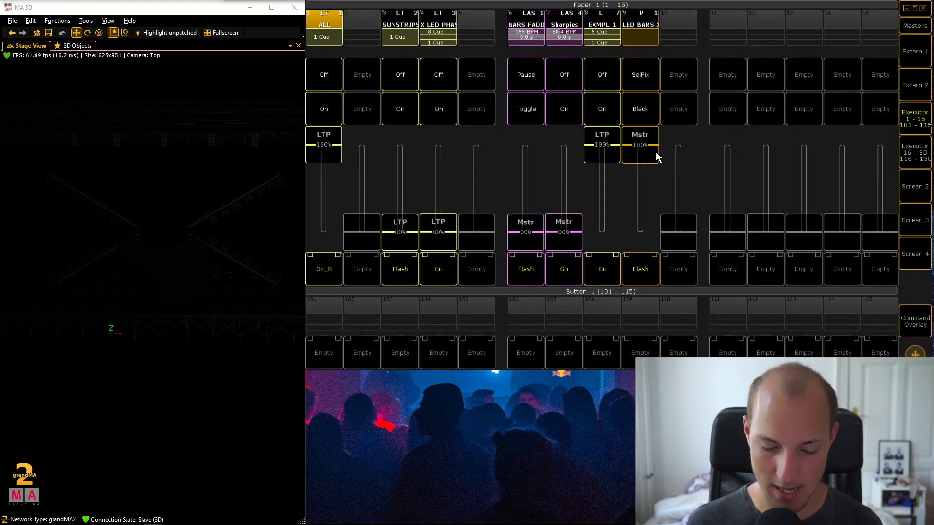
Start the ALL sequence at 100% and lower the LED BARS X group master to 0%
{"action": "left_click_drag", "start_coordinate": [640, 232], "coordinate": [640, 140]}
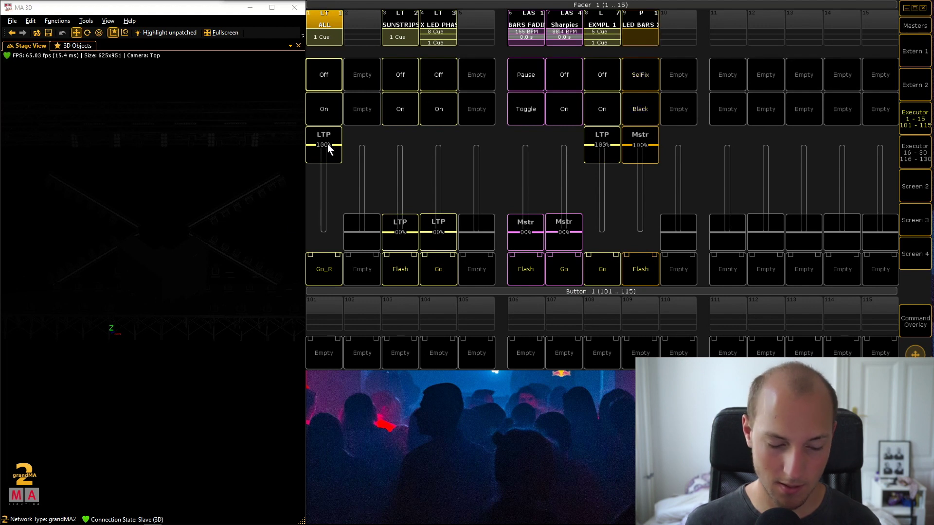
{"action": "mouse_move", "coordinate": [328, 146]}
{"action": "left_mouse_down"}
{"action": "mouse_move", "coordinate": [319, 271]}
{"action": "mouse_move", "coordinate": [340, 138]}
{"action": "left_mouse_up"}
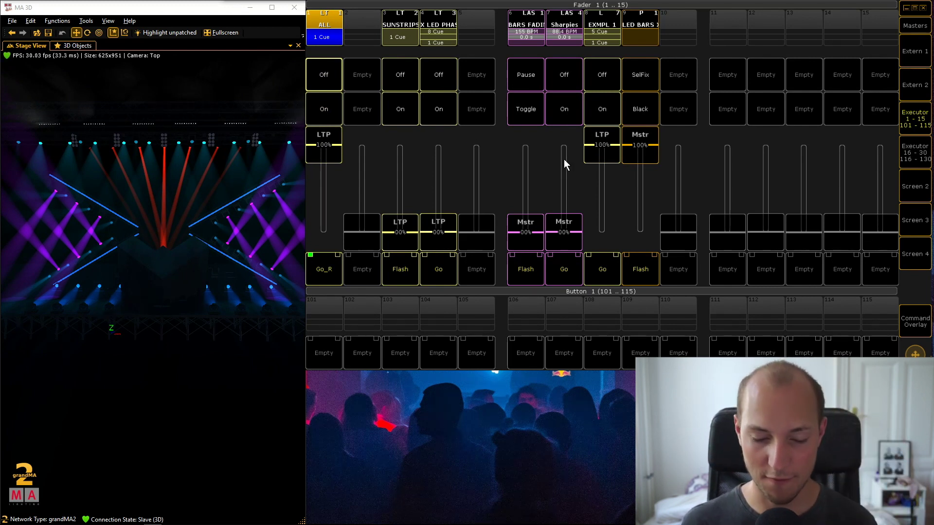
{"action": "left_click_drag", "start_coordinate": [641, 149], "coordinate": [638, 240]}
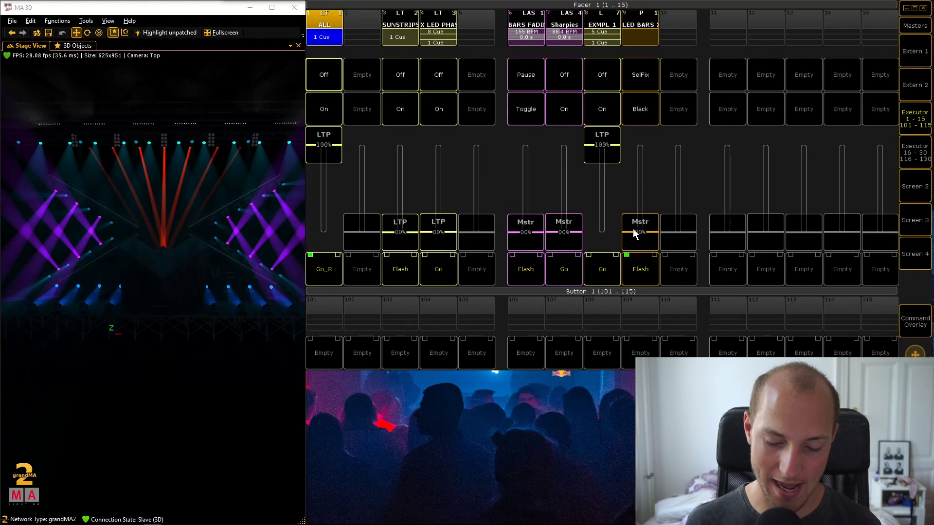
Vary the LED BARS X group master at low levels, raise it to 100% and return it to 0% to test the dimming
{"action": "scroll", "coordinate": [643, 233], "scroll_direction": "up", "scroll_amount": 7}
{"action": "scroll", "coordinate": [642, 201], "scroll_direction": "up", "scroll_amount": 4}
{"action": "scroll", "coordinate": [644, 226], "scroll_direction": "down", "scroll_amount": 10}
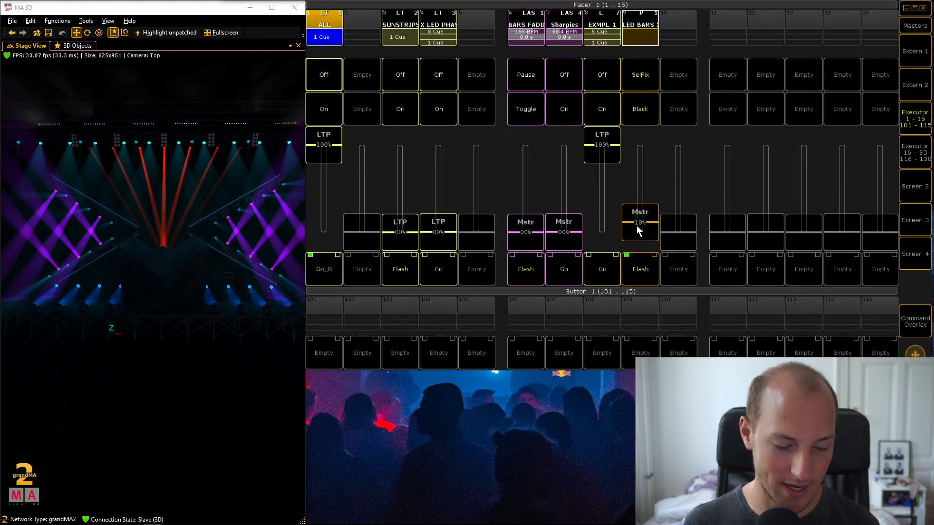
{"action": "scroll", "coordinate": [641, 221], "scroll_direction": "up", "scroll_amount": 4}
{"action": "scroll", "coordinate": [645, 210], "scroll_direction": "down", "scroll_amount": 3}
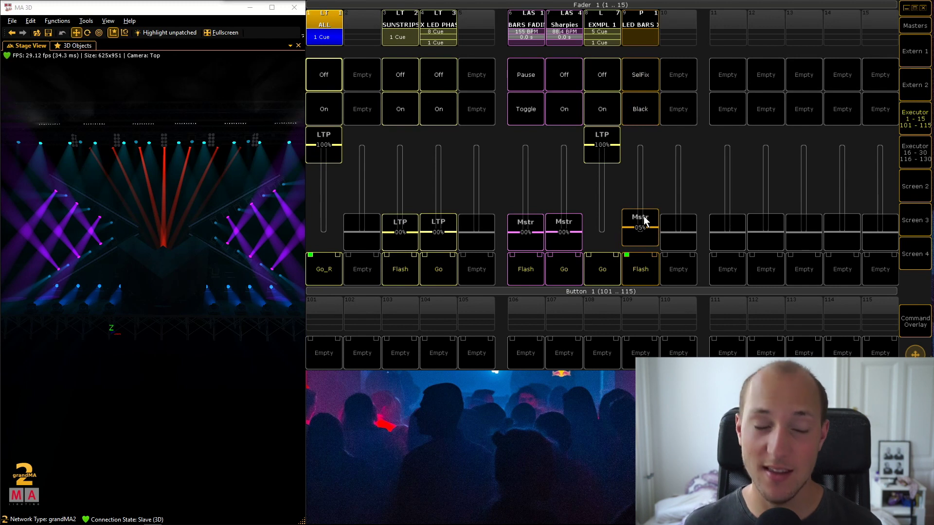
{"action": "scroll", "coordinate": [642, 218], "scroll_direction": "up", "scroll_amount": 2}
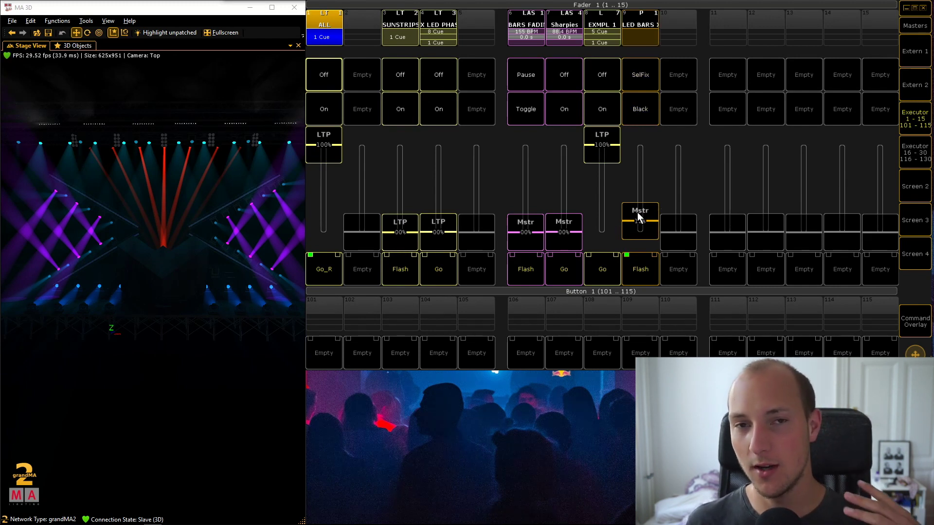
{"action": "left_click_drag", "start_coordinate": [640, 217], "coordinate": [660, 137]}
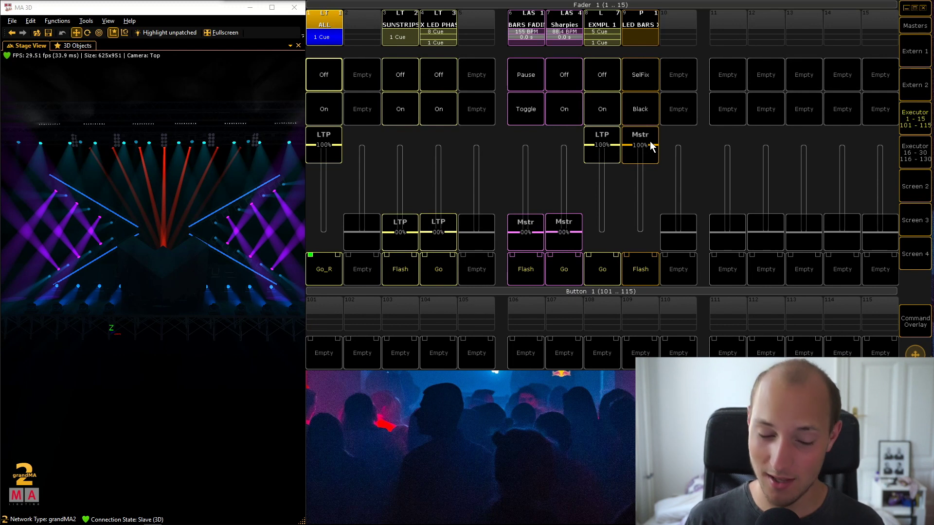
{"action": "left_click_drag", "start_coordinate": [653, 147], "coordinate": [655, 268]}
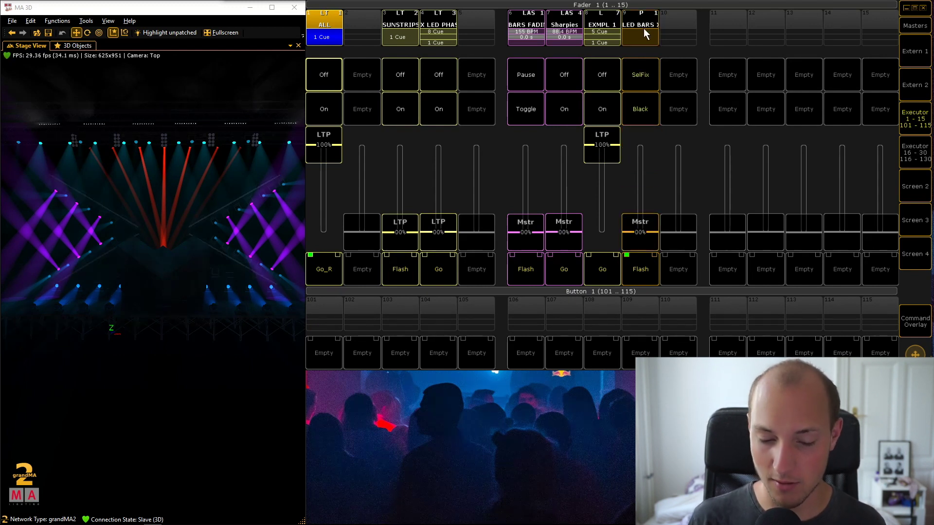
Browse the DefaultMaster section of the special masters for executor 9 and assign speed master 3.1 'X SPEED' to that executor
{"action": "left_click", "coordinate": [641, 12]}
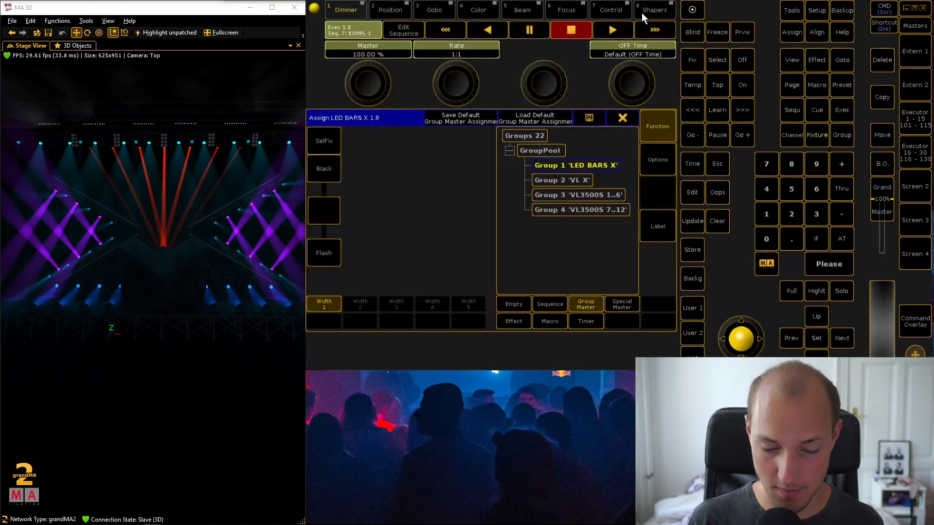
{"action": "left_click", "coordinate": [623, 303]}
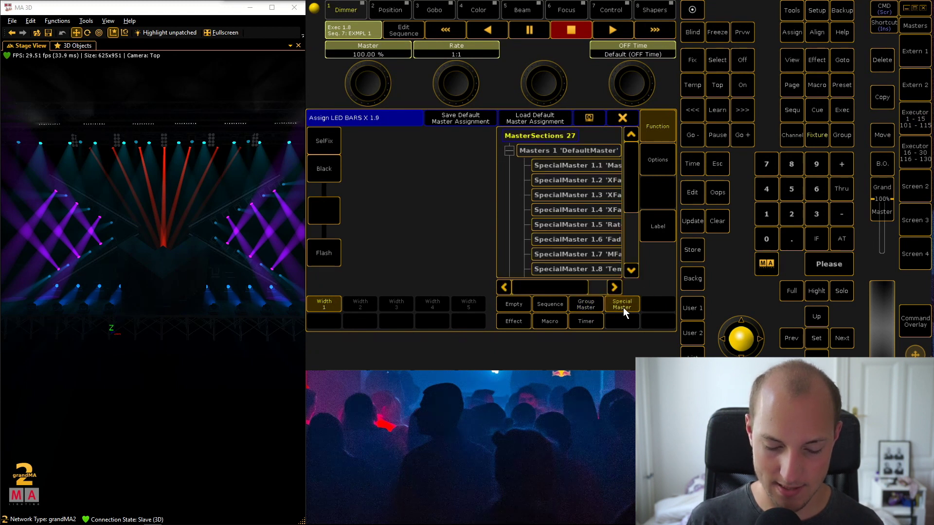
{"action": "left_click", "coordinate": [508, 151]}
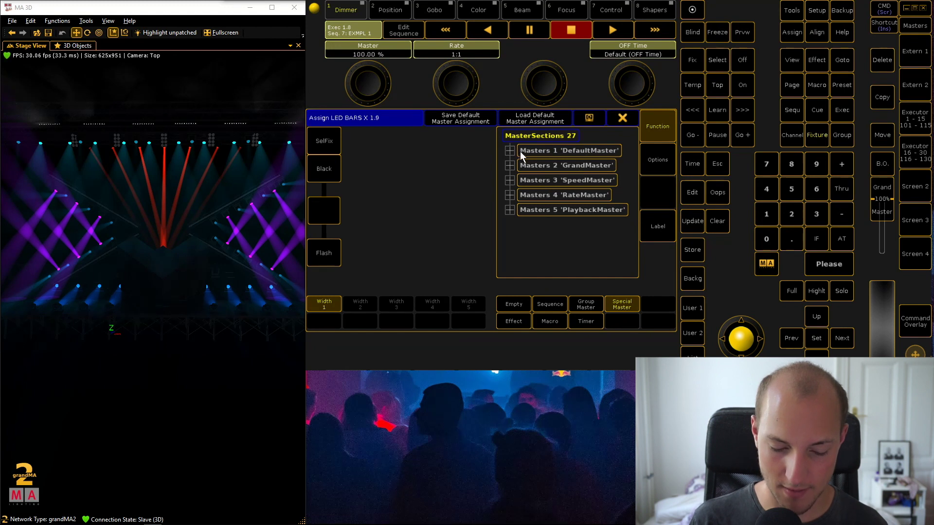
{"action": "left_click", "coordinate": [509, 151]}
{"action": "left_click_drag", "start_coordinate": [557, 281], "coordinate": [593, 283]}
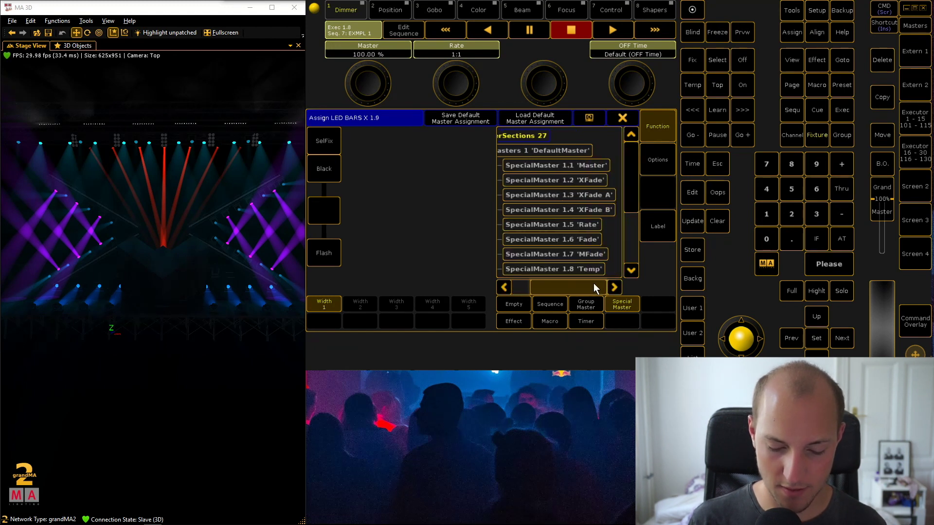
{"action": "left_click_drag", "start_coordinate": [635, 140], "coordinate": [616, 184]}
{"action": "left_click_drag", "start_coordinate": [581, 286], "coordinate": [555, 287]}
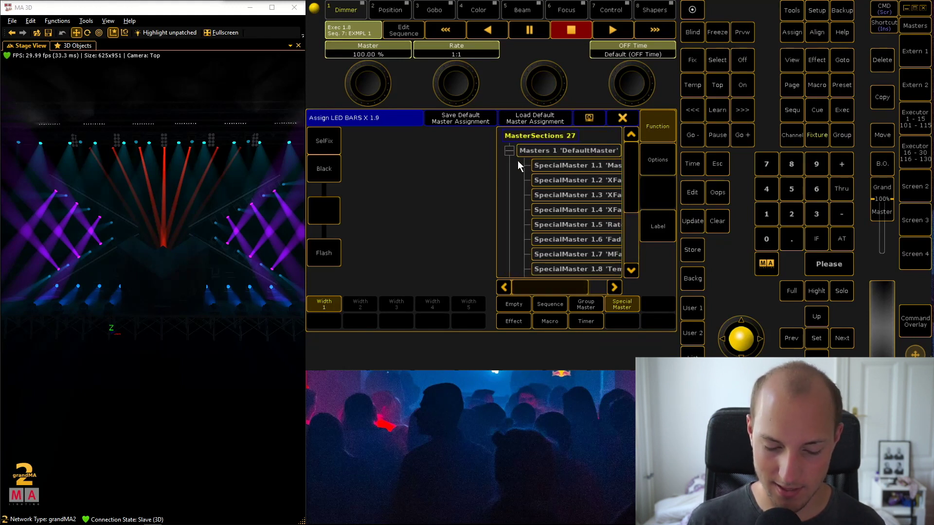
{"action": "left_click", "coordinate": [509, 150]}
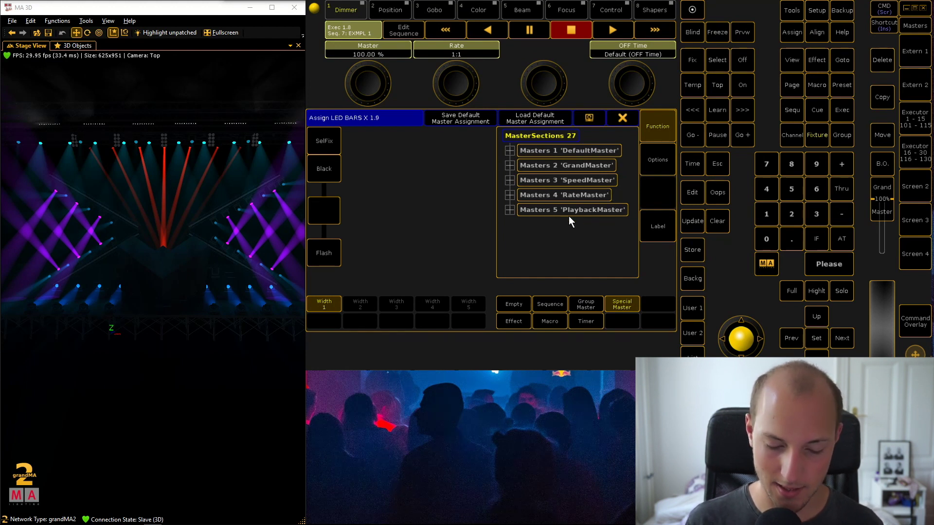
{"action": "left_click", "coordinate": [509, 180]}
{"action": "left_click_drag", "start_coordinate": [549, 289], "coordinate": [569, 287]}
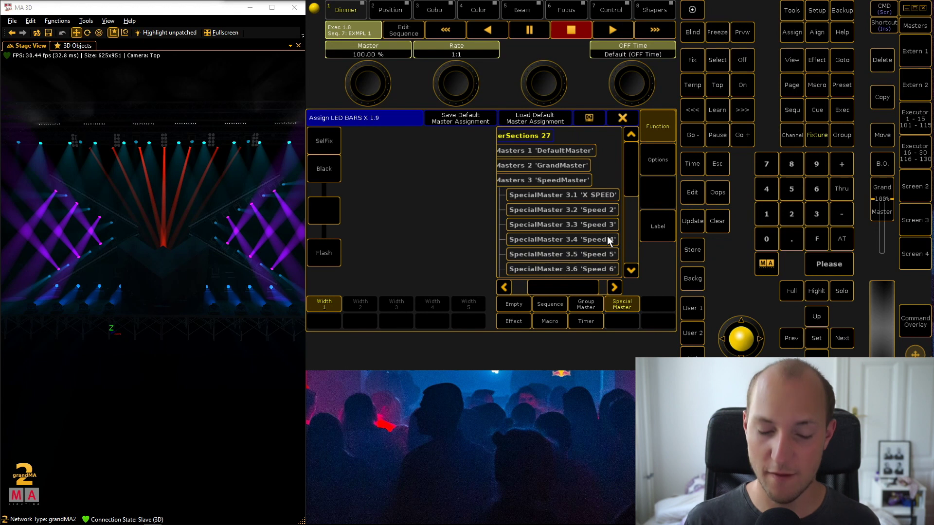
{"action": "left_click", "coordinate": [590, 195]}
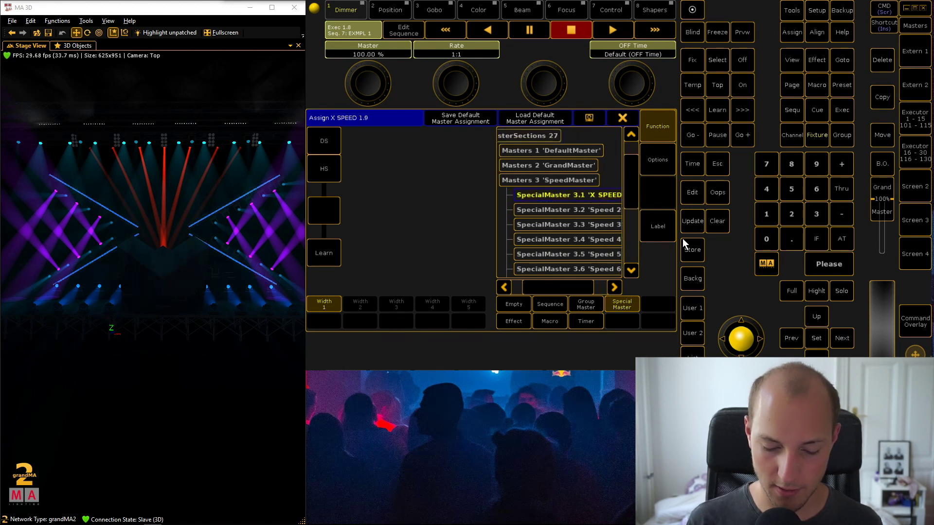
Relabel the speed master on executor 9 as PAN/TILT and close the executor assignment
{"action": "left_click", "coordinate": [658, 224]}
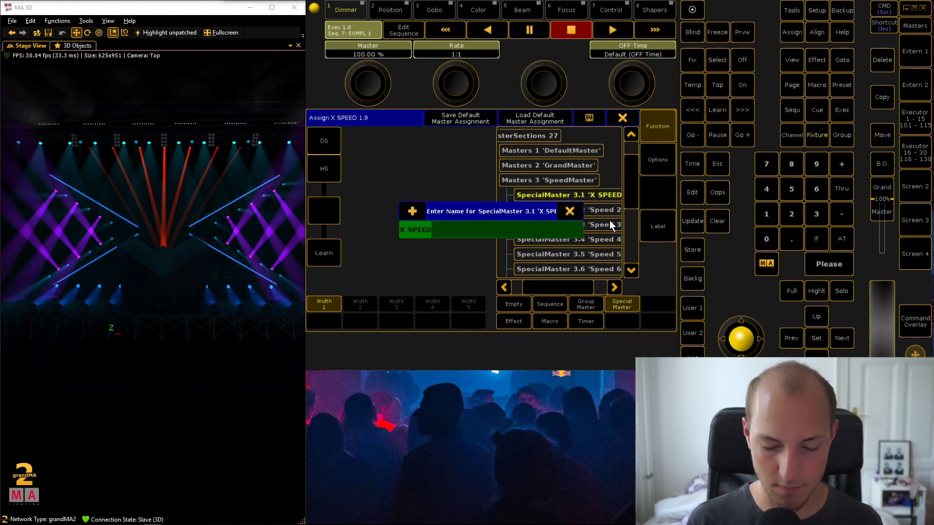
{"action": "key", "text": "End"}
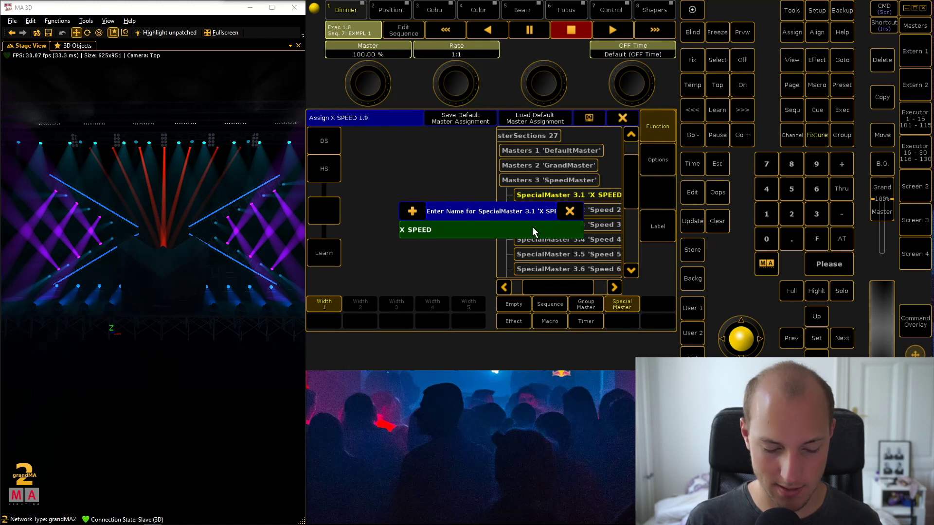
{"action": "key", "text": "shift+Home"}
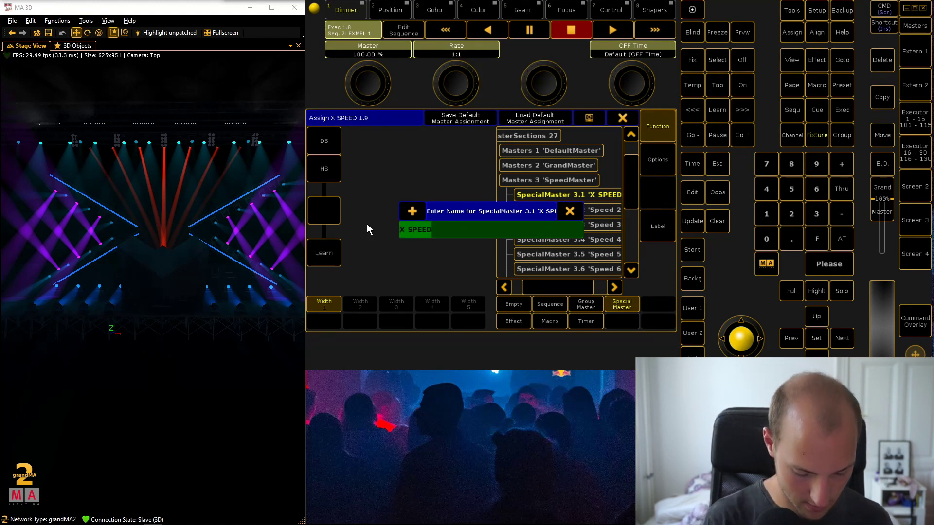
{"action": "type", "text": "POSITION"}
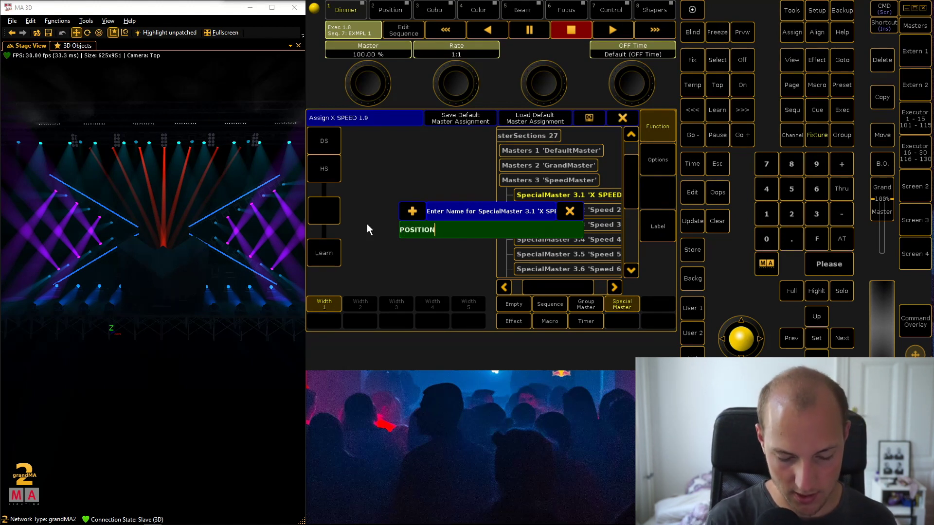
{"action": "key", "text": "BackSpace"}
{"action": "key", "text": "BackSpace"}
{"action": "key", "text": "BackSpace"}
{"action": "key", "text": "BackSpace"}
{"action": "key", "text": "BackSpace"}
{"action": "key", "text": "BackSpace"}
{"action": "key", "text": "BackSpace"}
{"action": "key", "text": "BackSpace"}
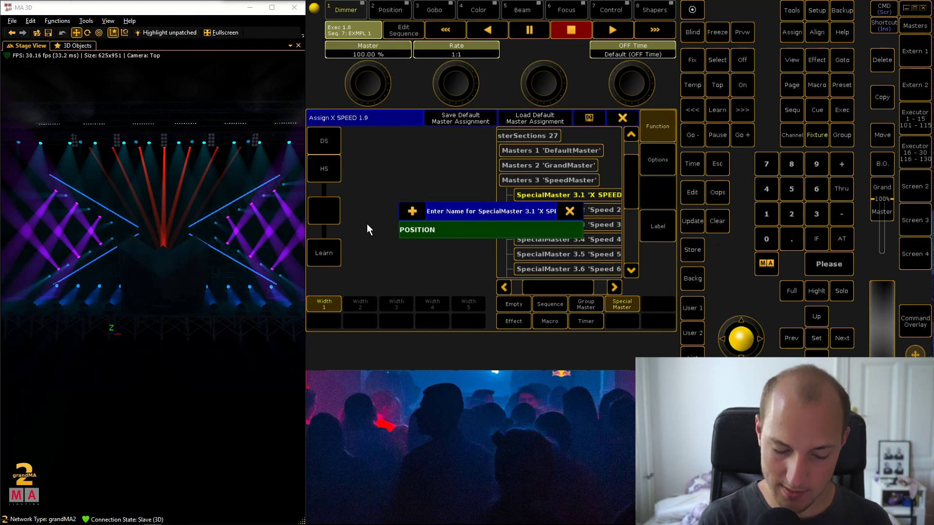
{"action": "type", "text": "PAN/TILT"}
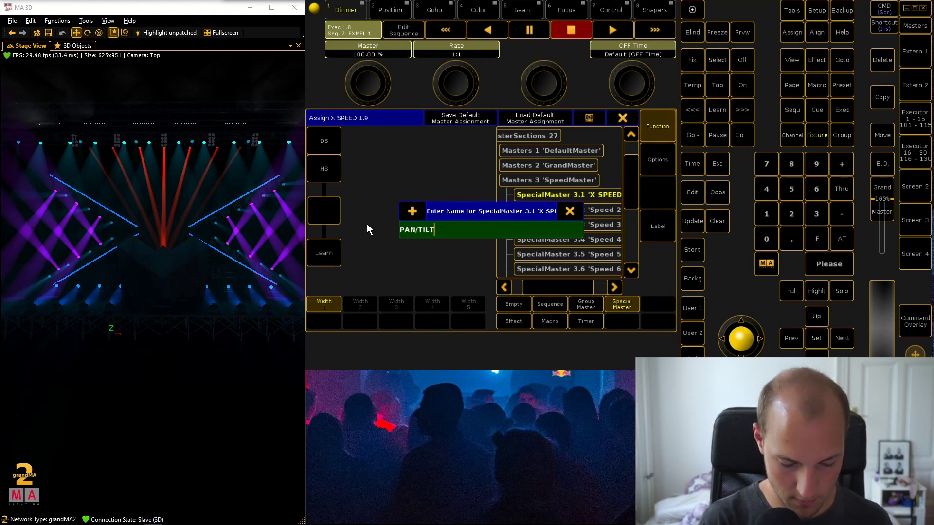
{"action": "key", "text": "Return"}
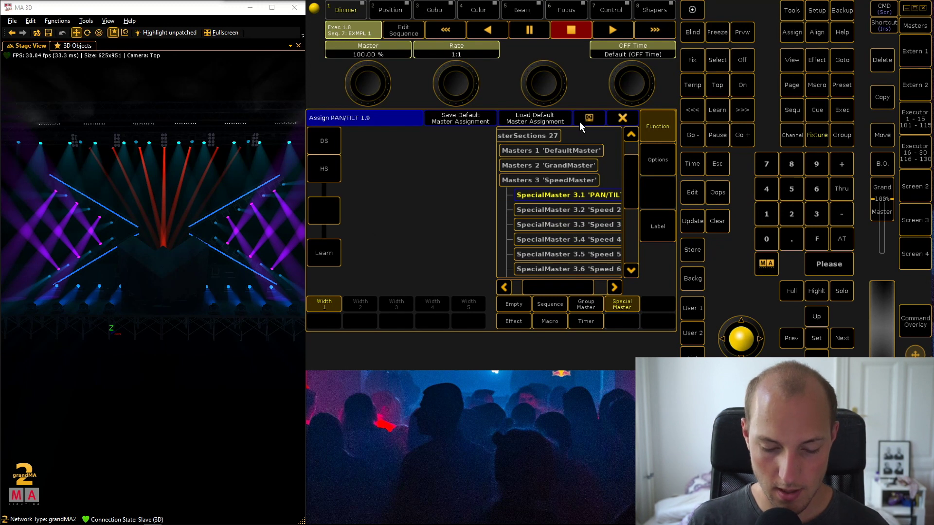
{"action": "left_click", "coordinate": [621, 118]}
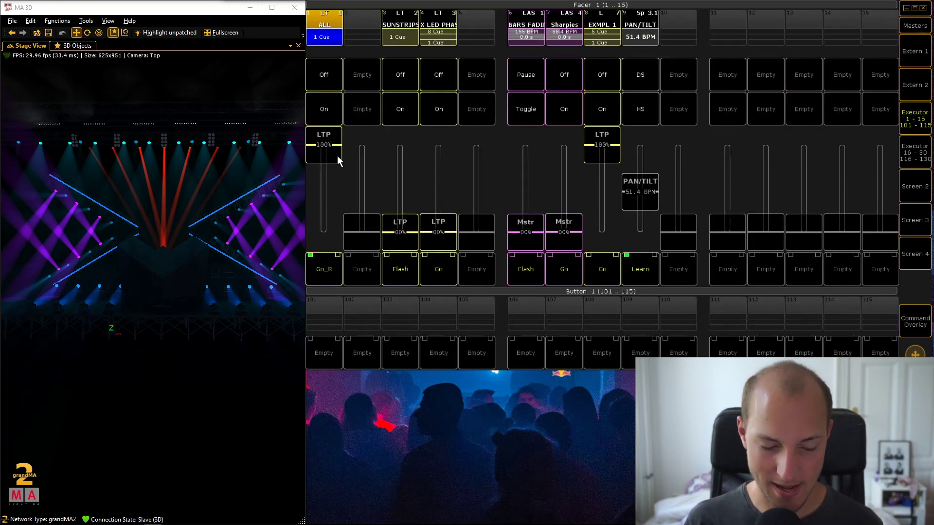
Lower the ALL sequence to 0% and raise the Sharpies effect master to 100%
{"action": "left_click_drag", "start_coordinate": [337, 155], "coordinate": [373, 342]}
{"action": "left_click_drag", "start_coordinate": [548, 239], "coordinate": [629, 91]}
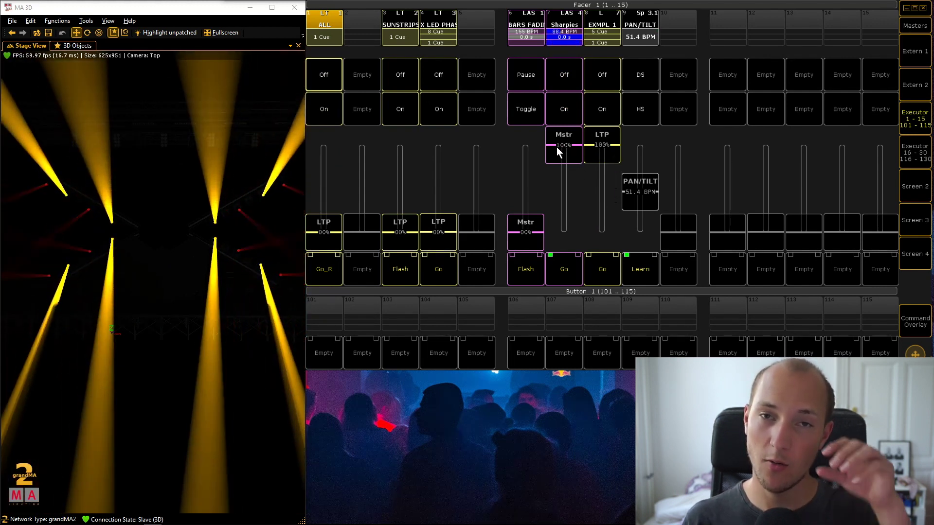
Set the speed group of the TILT line in the Sharpies effect to the PAN/TILT speed master
{"action": "left_click", "coordinate": [563, 37]}
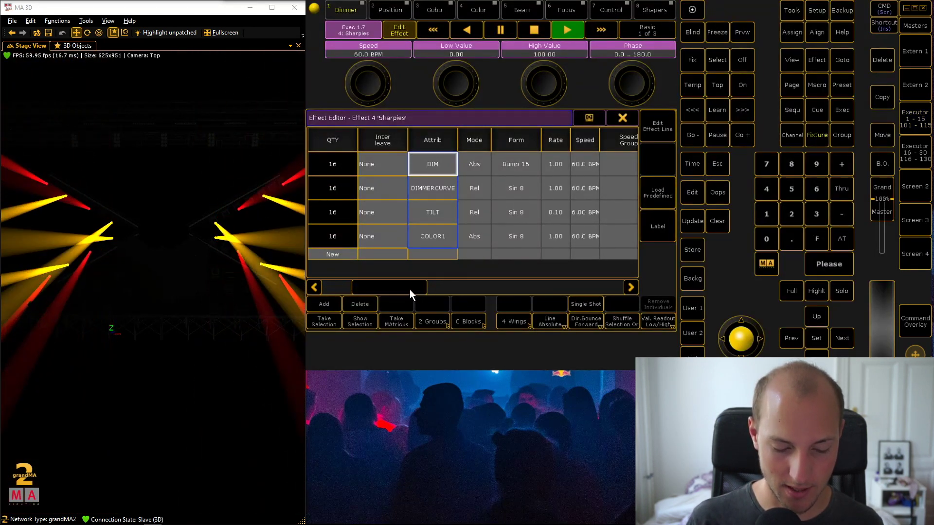
{"action": "left_click", "coordinate": [479, 213]}
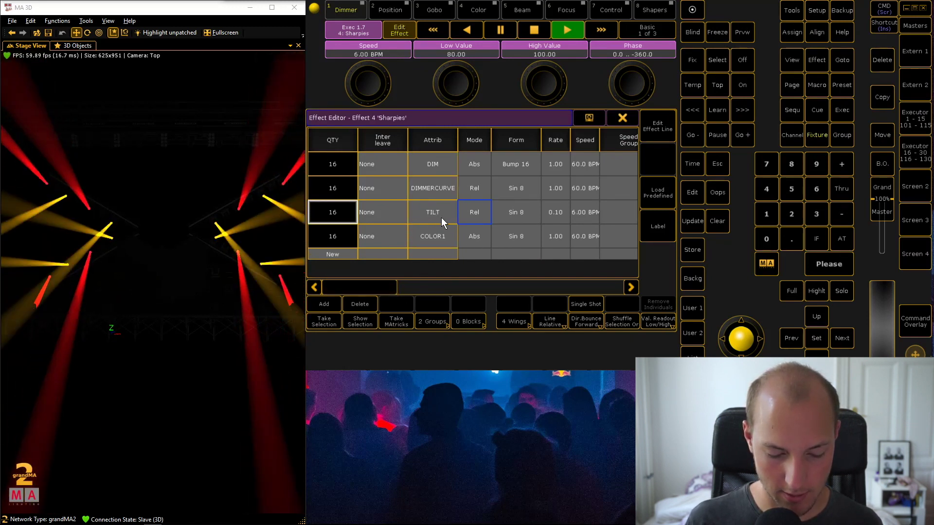
{"action": "left_click_drag", "start_coordinate": [381, 288], "coordinate": [457, 285]}
{"action": "left_click", "coordinate": [534, 210]}
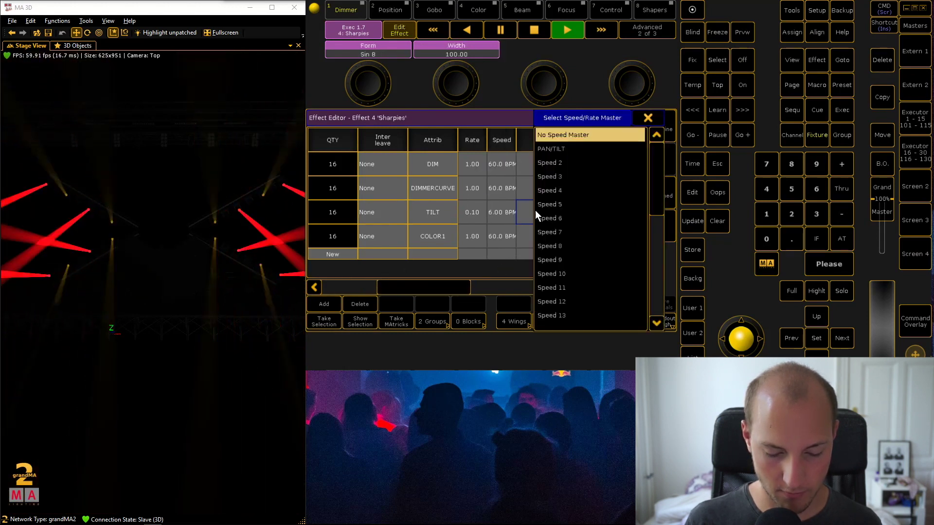
{"action": "left_click", "coordinate": [567, 147]}
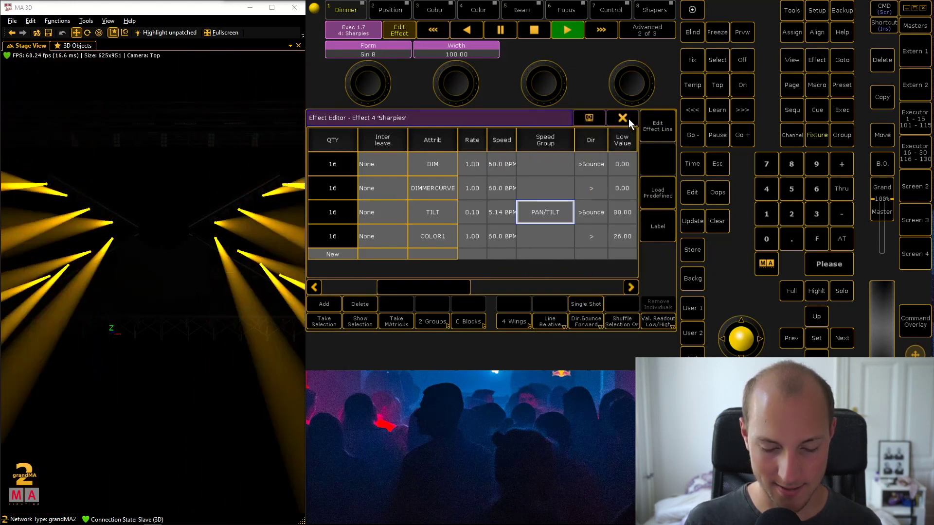
{"action": "left_click", "coordinate": [624, 118]}
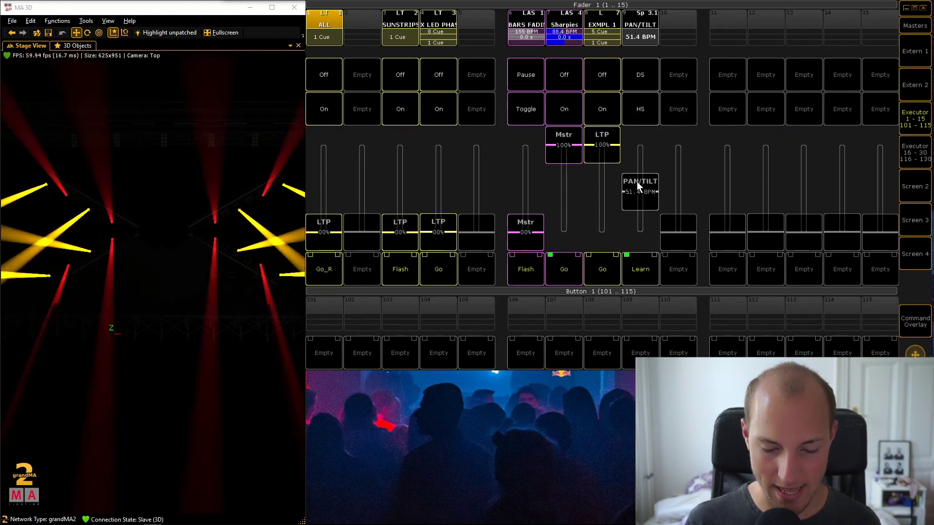
Vary the PAN/TILT speed master from Stop up to about 75 BPM and leave it at about 23.4 BPM
{"action": "left_click_drag", "start_coordinate": [644, 199], "coordinate": [645, 275]}
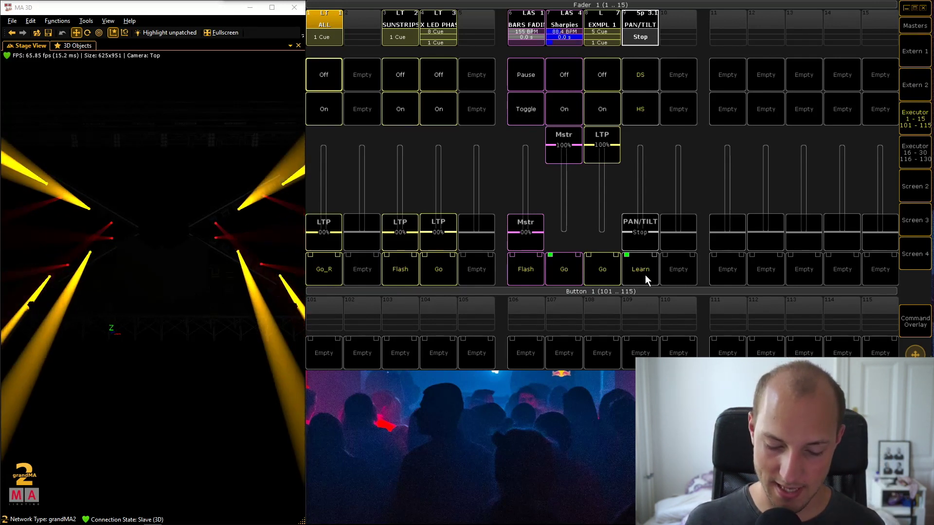
{"action": "left_click_drag", "start_coordinate": [647, 237], "coordinate": [648, 181]}
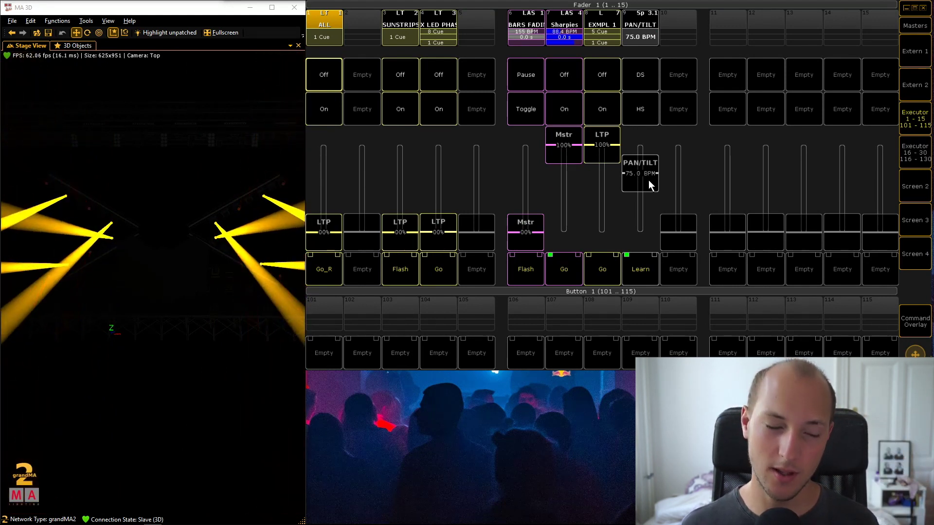
{"action": "left_click_drag", "start_coordinate": [647, 177], "coordinate": [655, 218]}
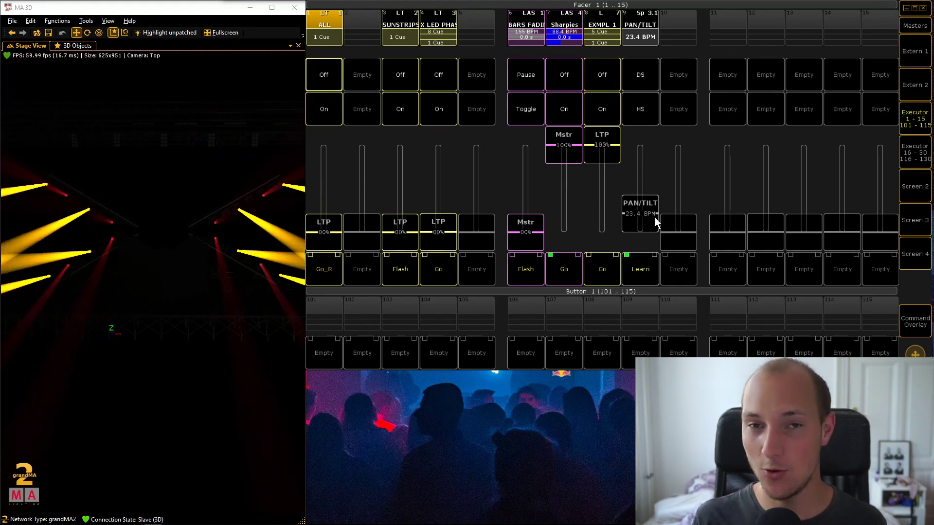
Replace the speed master on executor 9 with rate master 4.1 'Rate 1' and close the assignment
{"action": "left_click", "coordinate": [638, 25]}
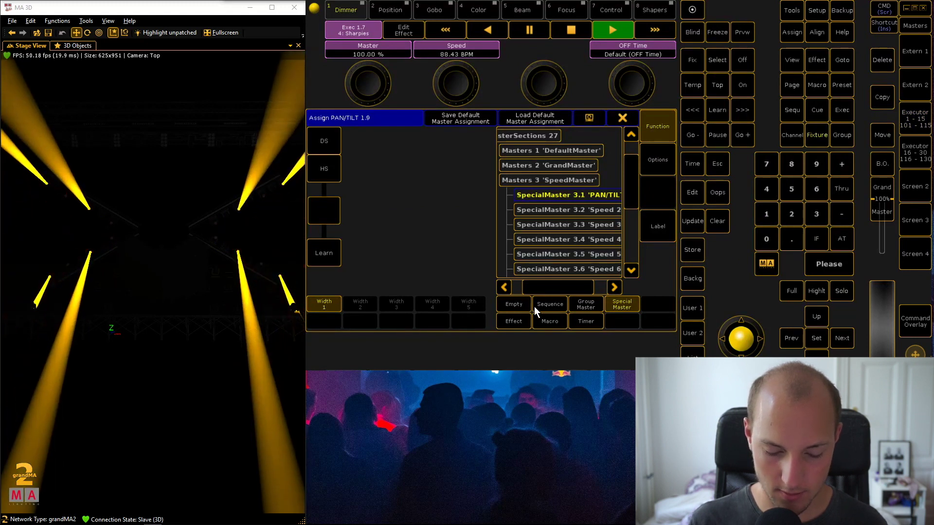
{"action": "left_click_drag", "start_coordinate": [564, 288], "coordinate": [554, 288]}
{"action": "left_click", "coordinate": [509, 181]}
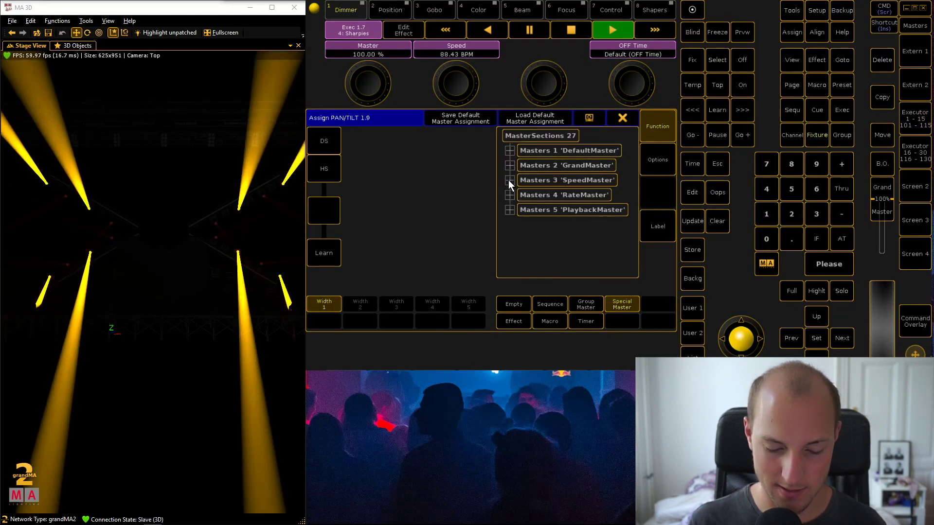
{"action": "left_click", "coordinate": [508, 194]}
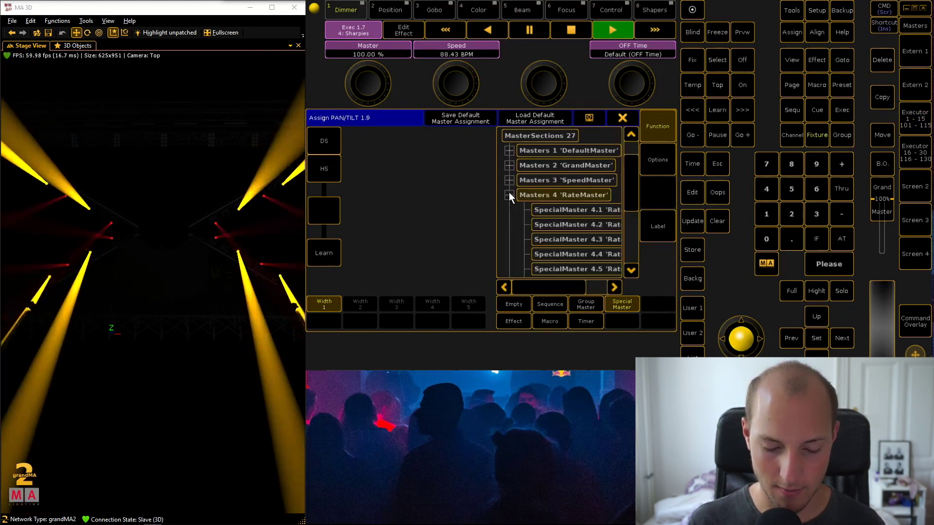
{"action": "left_click_drag", "start_coordinate": [543, 287], "coordinate": [560, 287]}
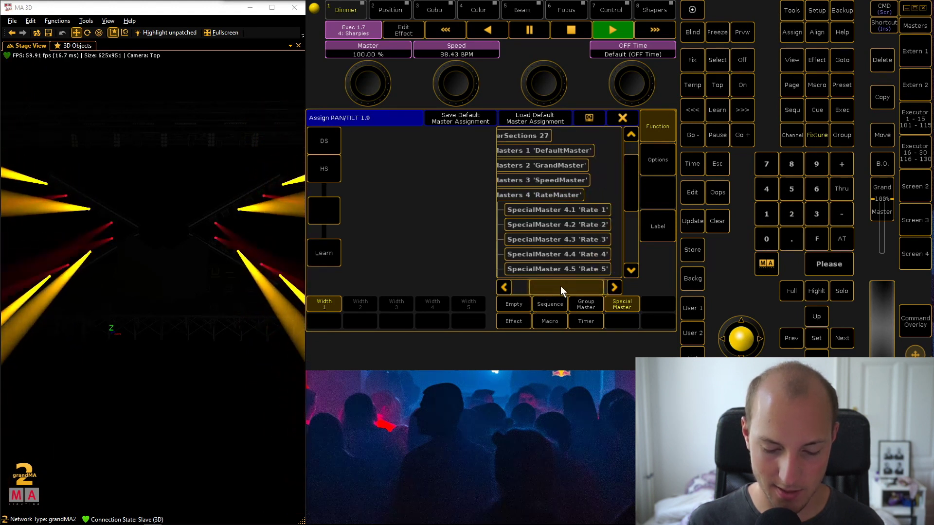
{"action": "left_click", "coordinate": [582, 210]}
{"action": "left_click", "coordinate": [622, 119]}
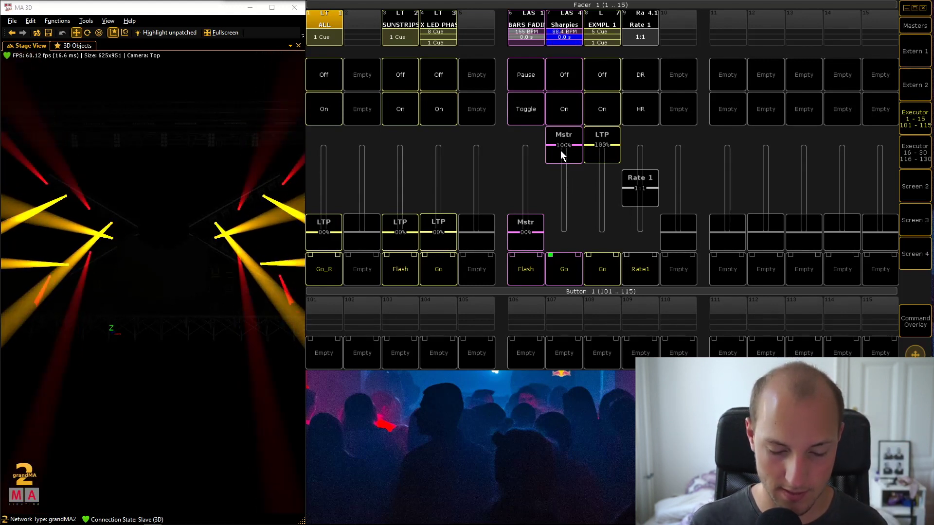
Lower the Sharpies effect master to 0% and keep the SUNSTRIPS and X LED PHASE faders at 0%
{"action": "left_click_drag", "start_coordinate": [560, 150], "coordinate": [553, 297]}
{"action": "left_click_drag", "start_coordinate": [433, 225], "coordinate": [441, 276]}
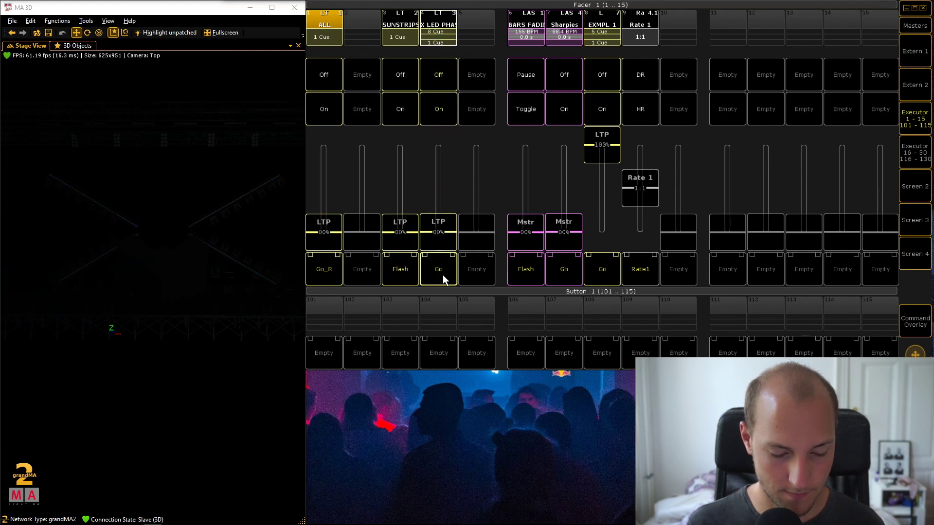
{"action": "left_click_drag", "start_coordinate": [400, 232], "coordinate": [434, 275]}
{"action": "left_click_drag", "start_coordinate": [438, 233], "coordinate": [494, 221]}
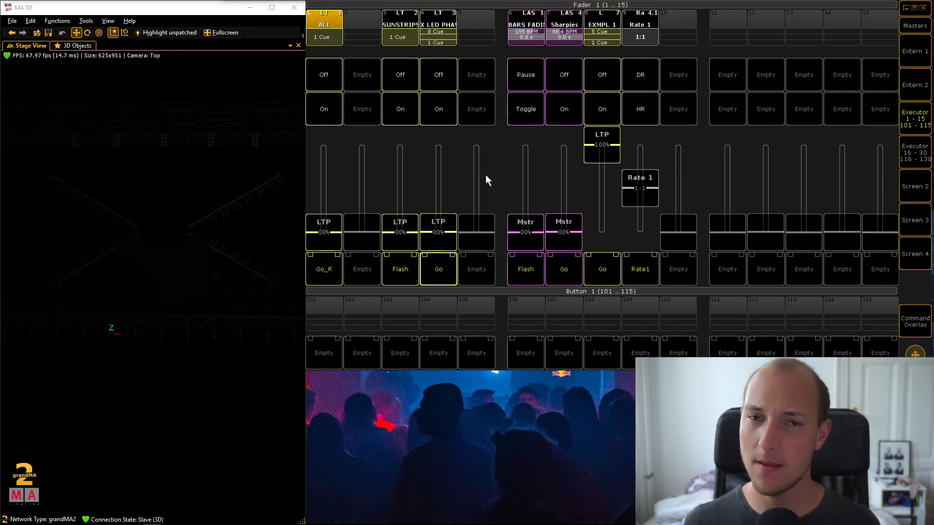
Set the rate master of the X LED PHASE OUT sequence from individual to Rate 1
{"action": "left_click", "coordinate": [439, 17]}
{"action": "left_click", "coordinate": [657, 162]}
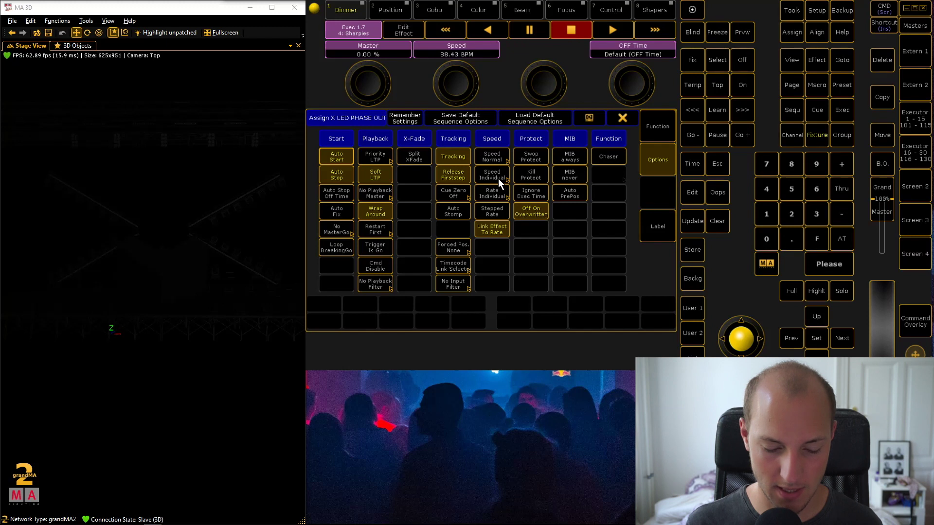
{"action": "left_click", "coordinate": [498, 191]}
{"action": "left_click", "coordinate": [522, 148]}
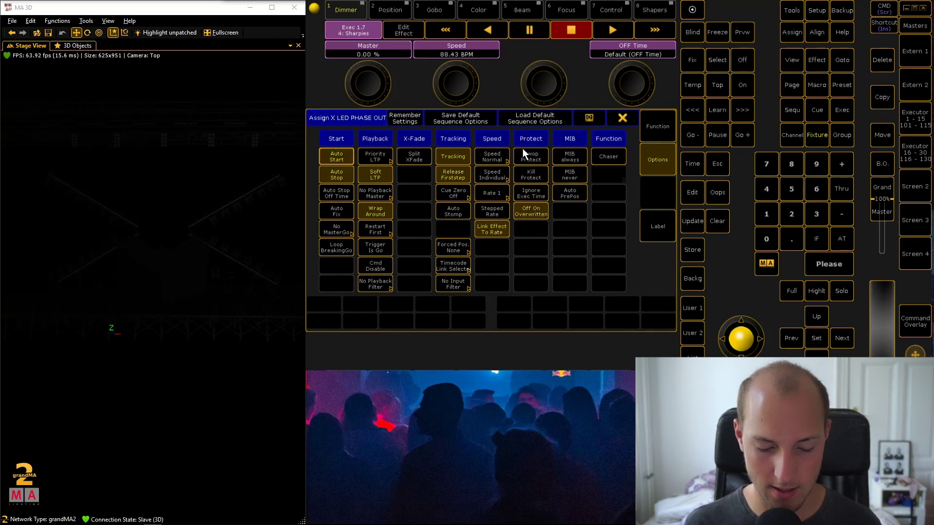
{"action": "left_click", "coordinate": [622, 117]}
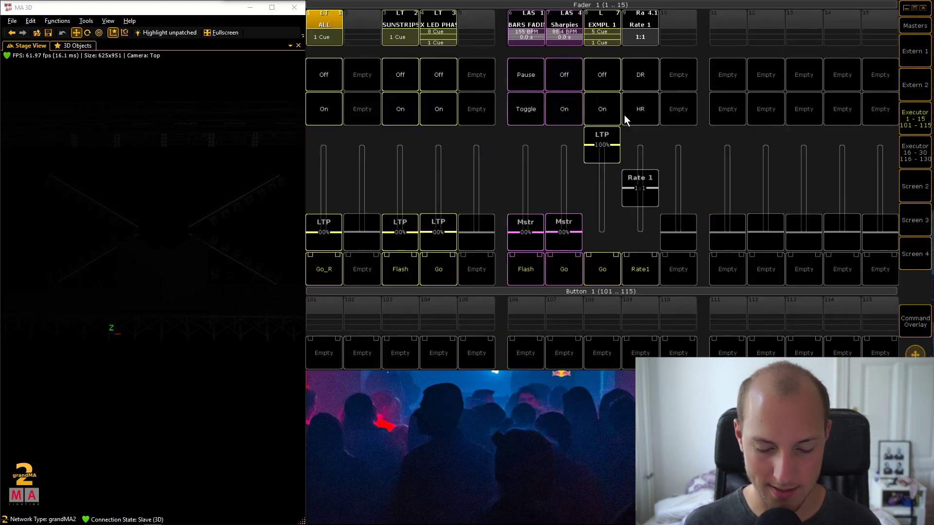
Relabel the rate master on executor 9 as MAIN and close the assignment
{"action": "left_click", "coordinate": [641, 40]}
{"action": "left_click", "coordinate": [660, 224]}
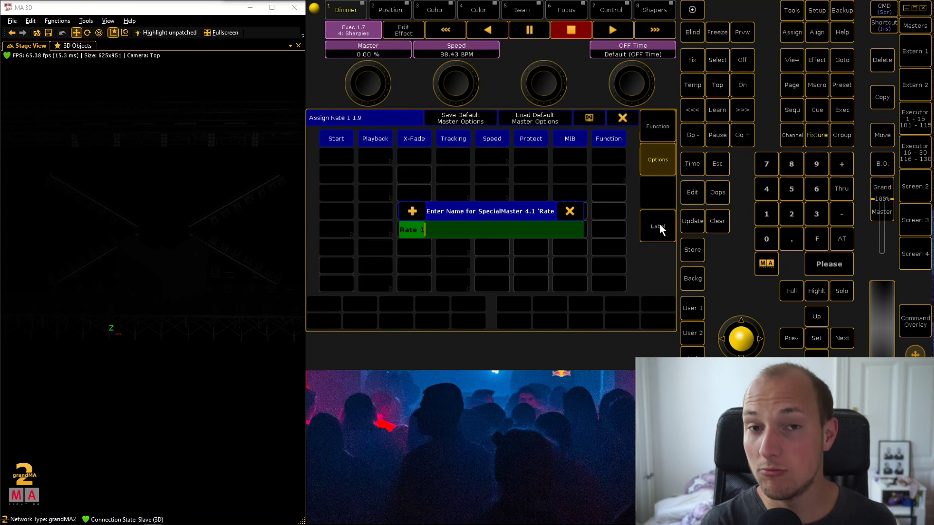
{"action": "type", "text": "MAIN"}
{"action": "key", "text": "Return"}
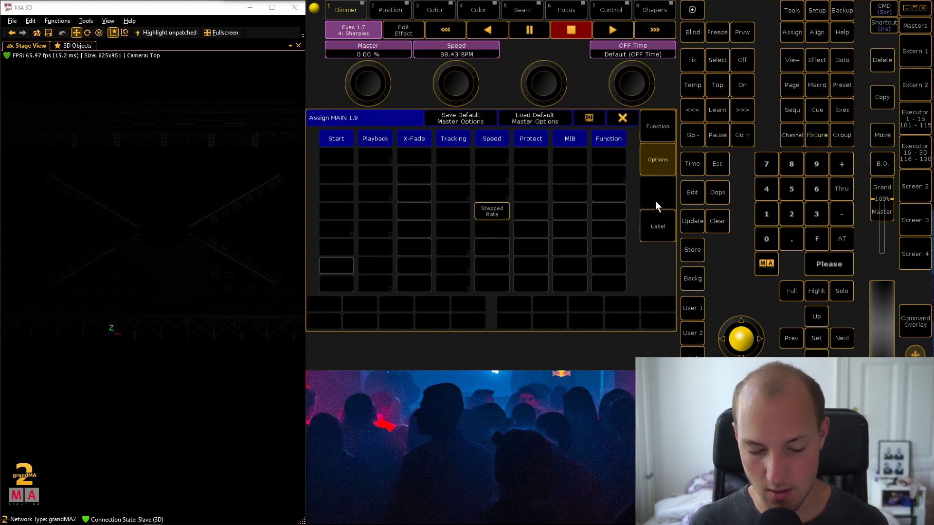
{"action": "left_click", "coordinate": [633, 117]}
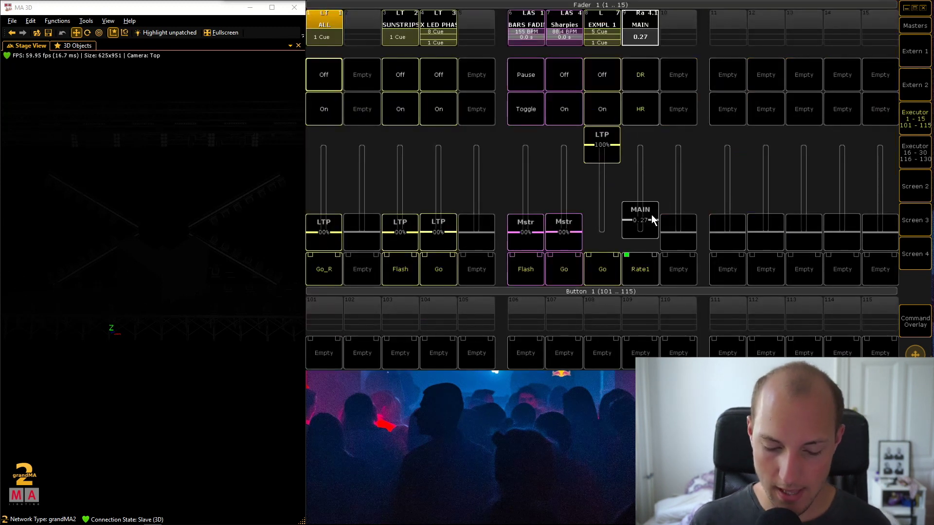
Raise the MAIN rate master on executor 9 to about 3.18
{"action": "left_click_drag", "start_coordinate": [651, 219], "coordinate": [645, 179]}
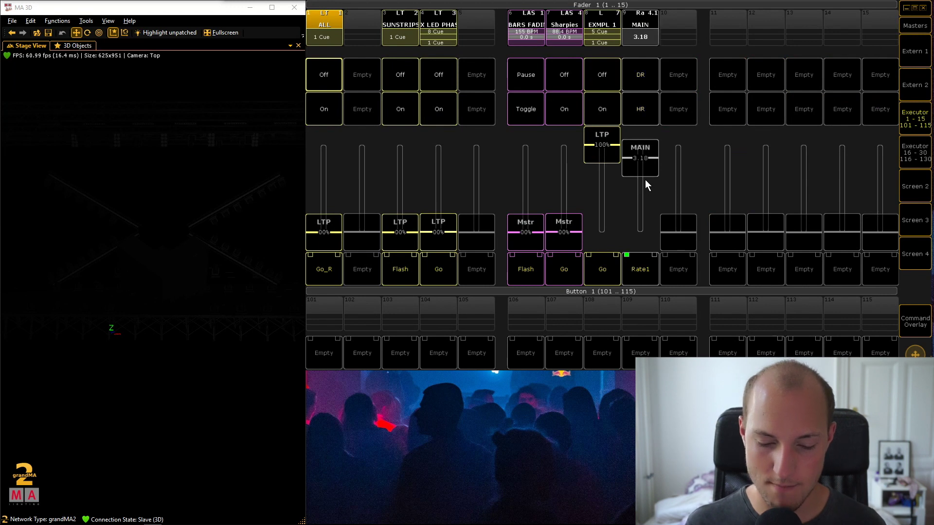